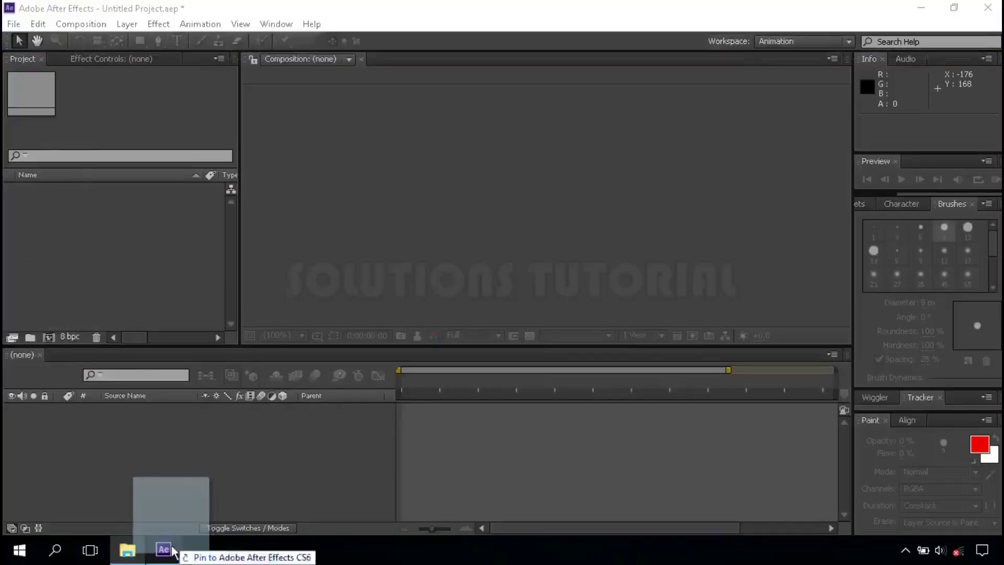
Step: Import footage 1.mp4, build a composition from it, and duplicate its layer
left_click_drag(238, 92, 159, 281)
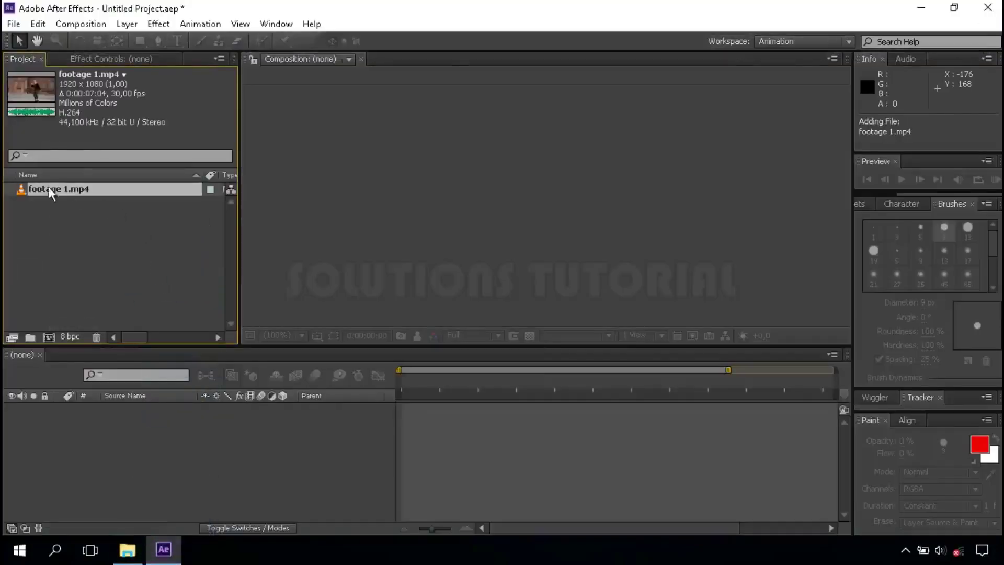
left_click_drag(33, 190, 48, 336)
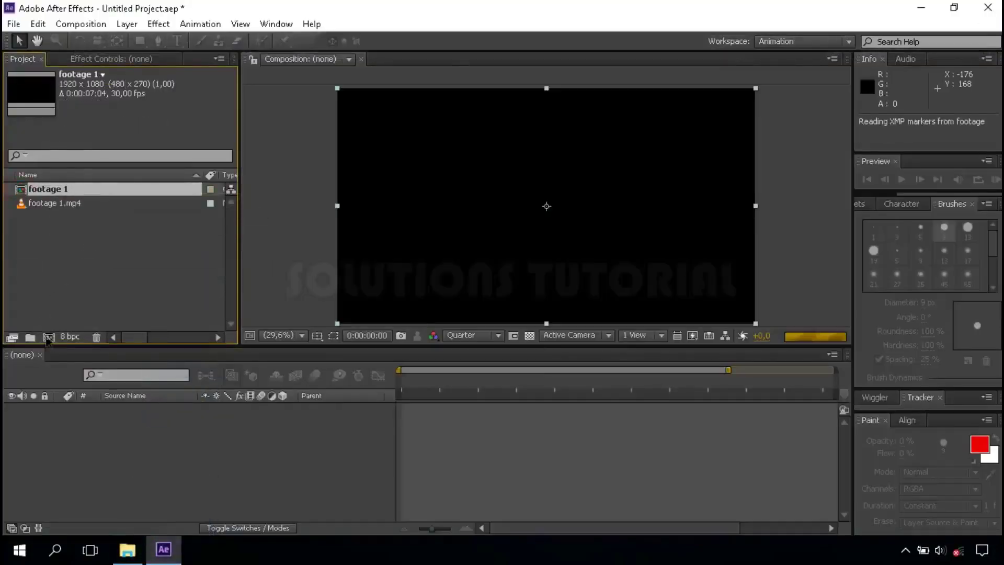
left_click(147, 413)
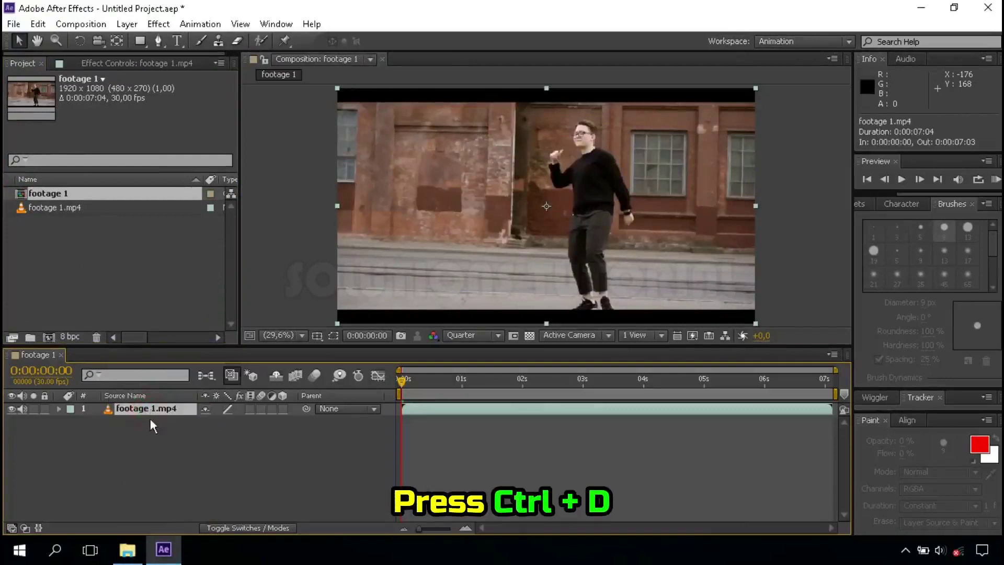
key("ctrl+d")
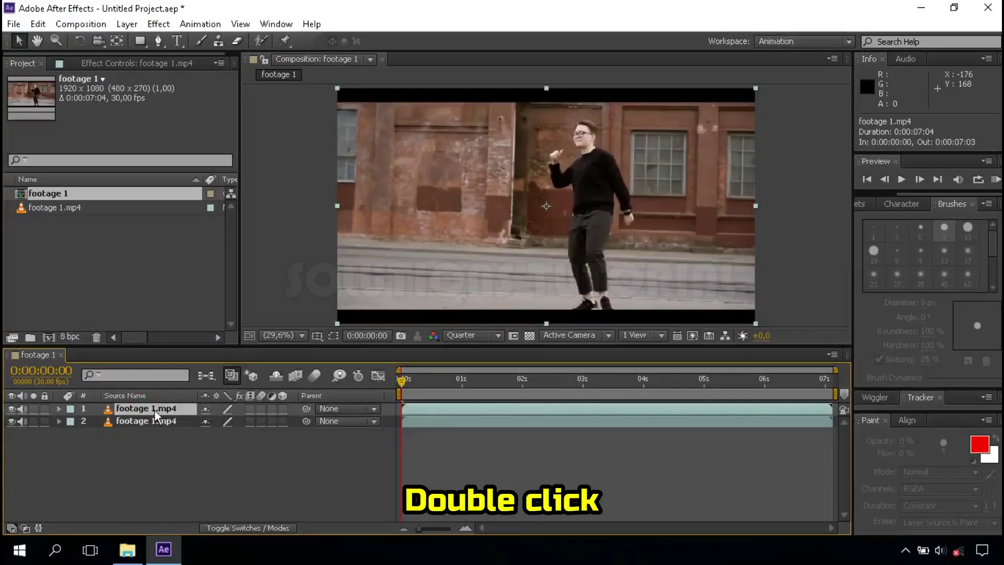
Step: Open the top layer in a widened Layer viewer and RAM-preview the 214-frame clip
double_click(155, 414)
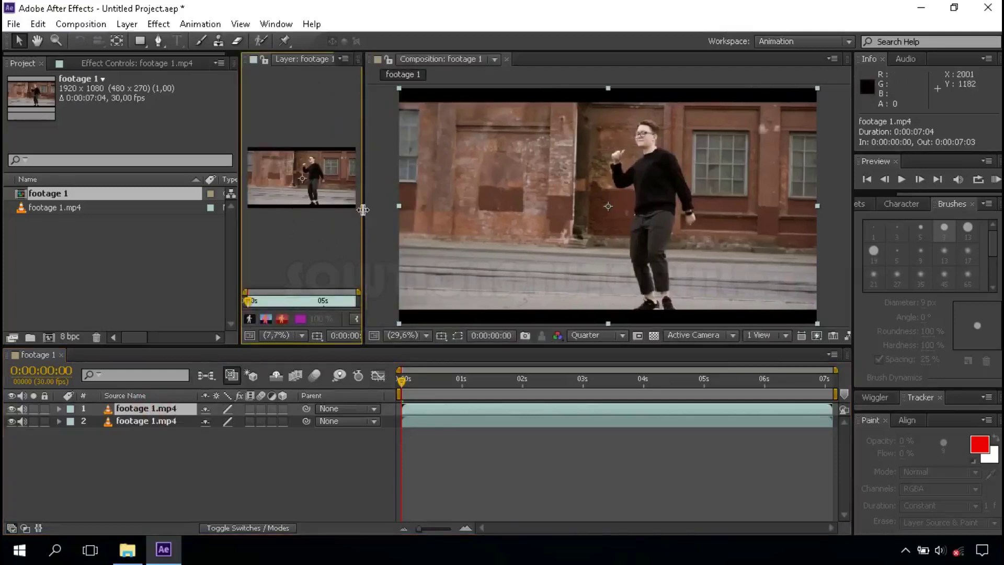
left_click_drag(363, 210, 813, 204)
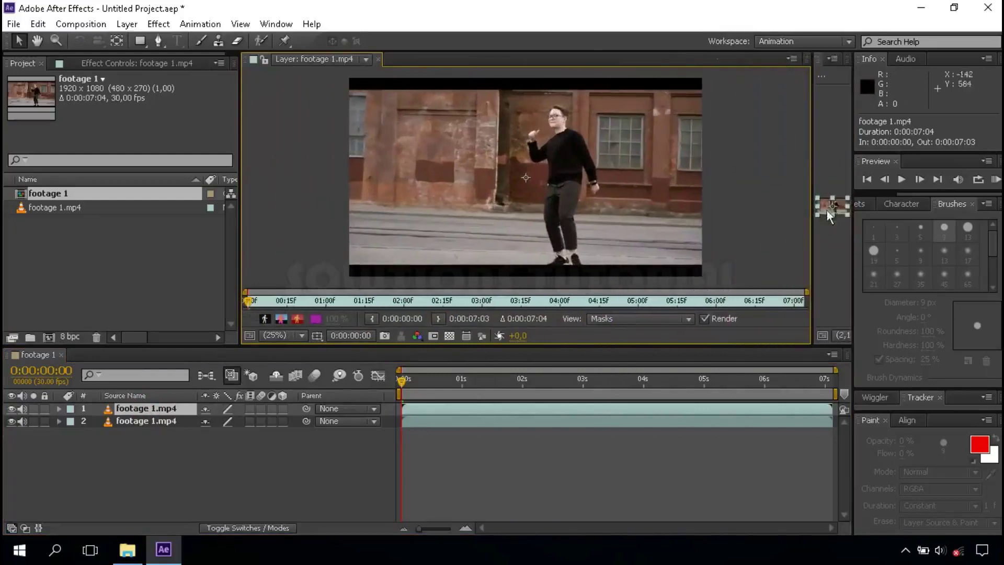
left_click(996, 180)
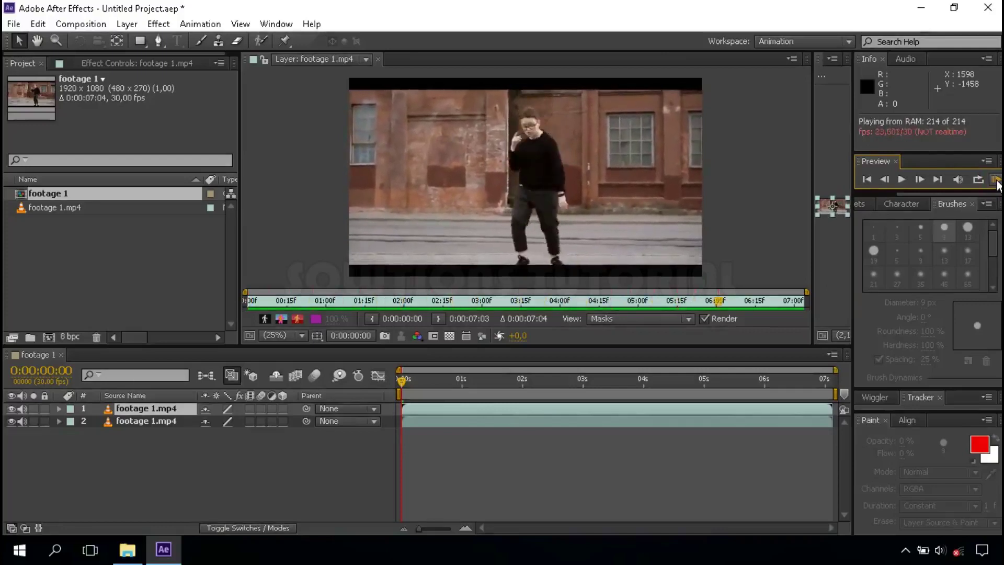
left_click(996, 183)
left_click(287, 149)
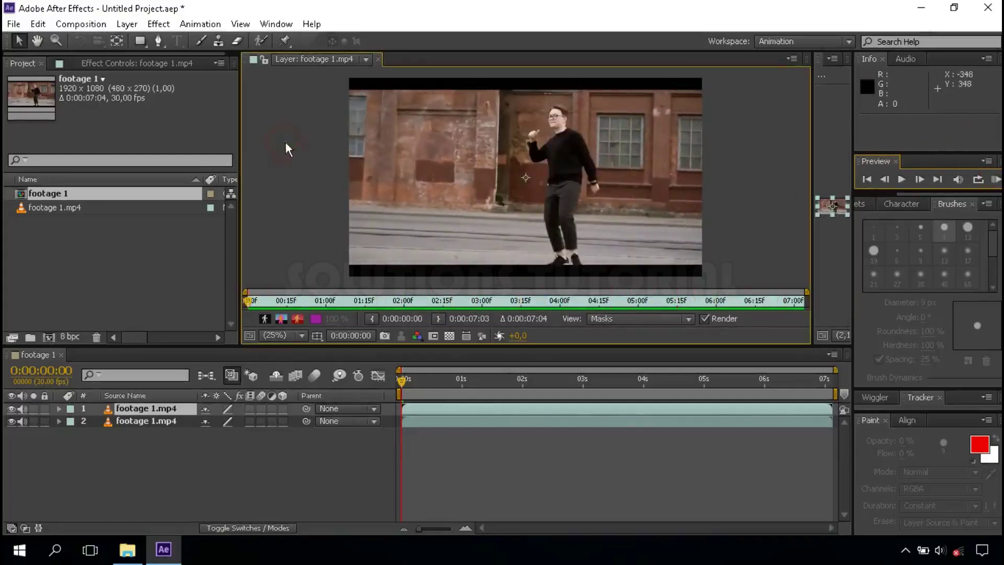
Step: Choose the Brush tool with the 9 px hard round brush and Single Frame duration
left_click(196, 42)
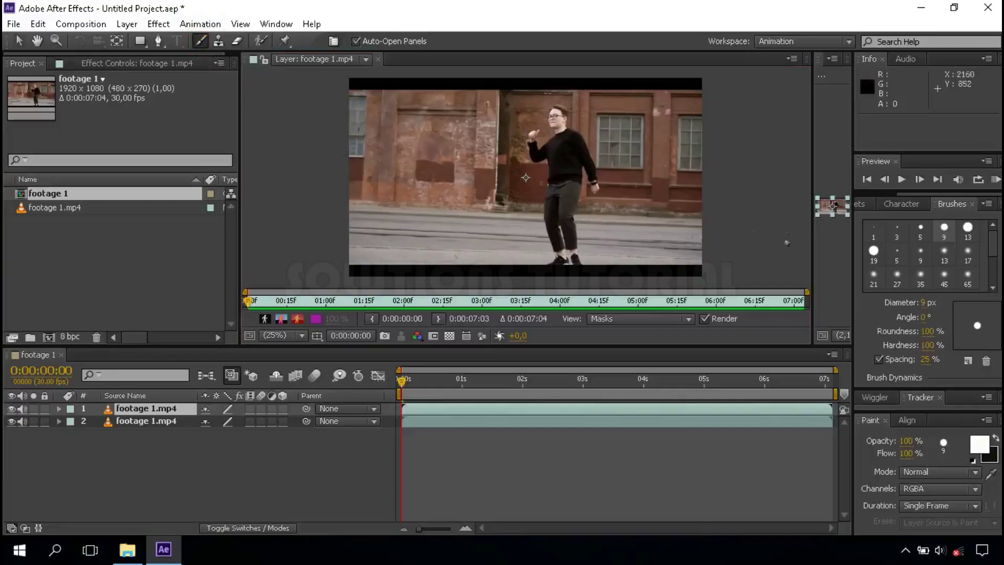
left_click(944, 230)
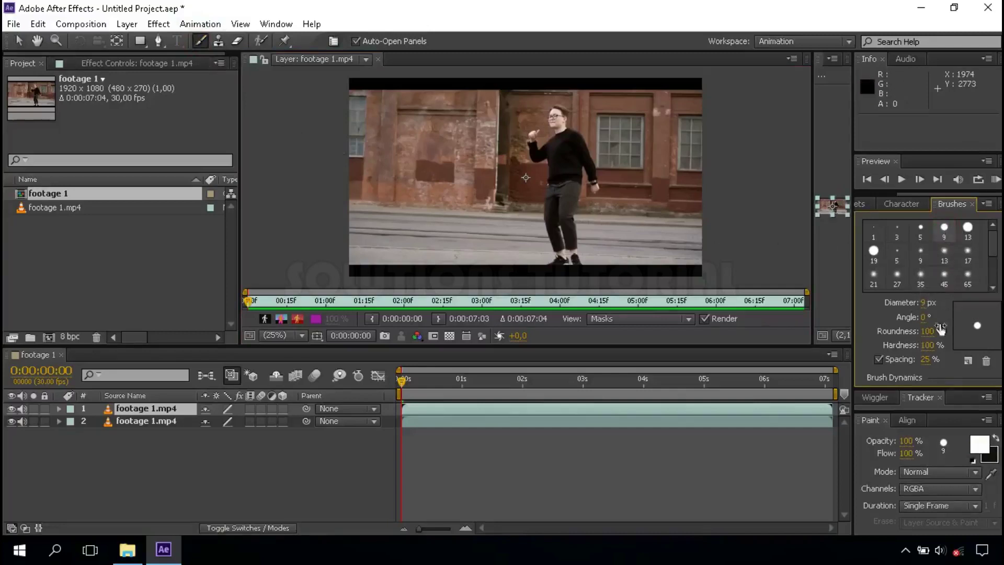
left_click(932, 505)
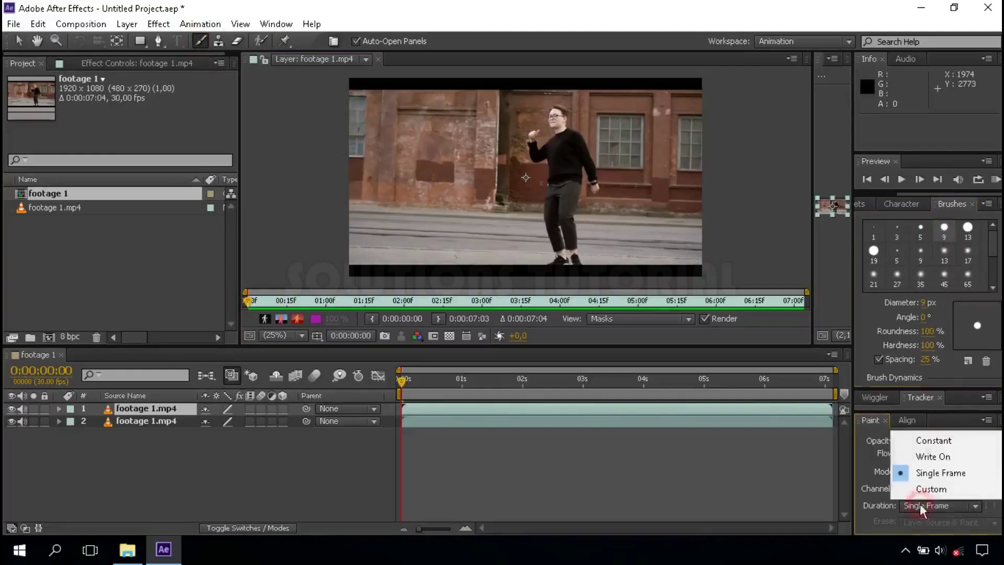
left_click(968, 472)
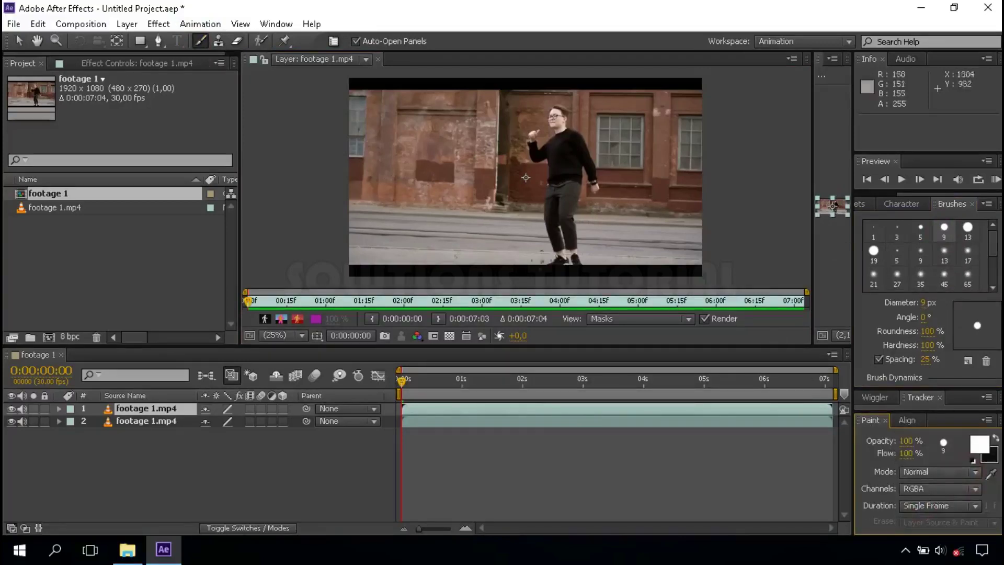
Step: Step forward four frames, then back four frames to the first frame
left_click(918, 180)
left_click(918, 180)
left_click(918, 180)
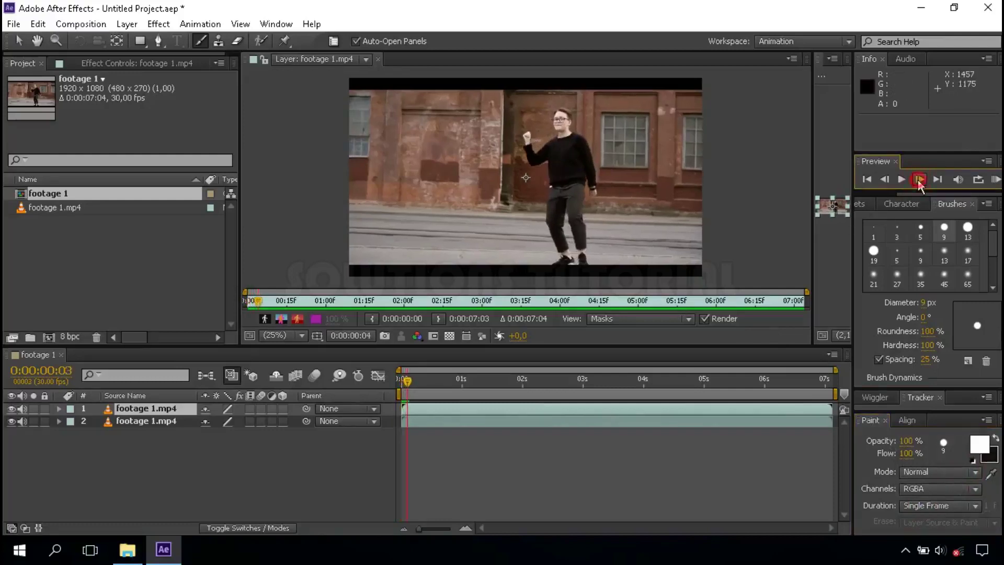
left_click(919, 180)
left_click(887, 183)
left_click(887, 183)
left_click(888, 183)
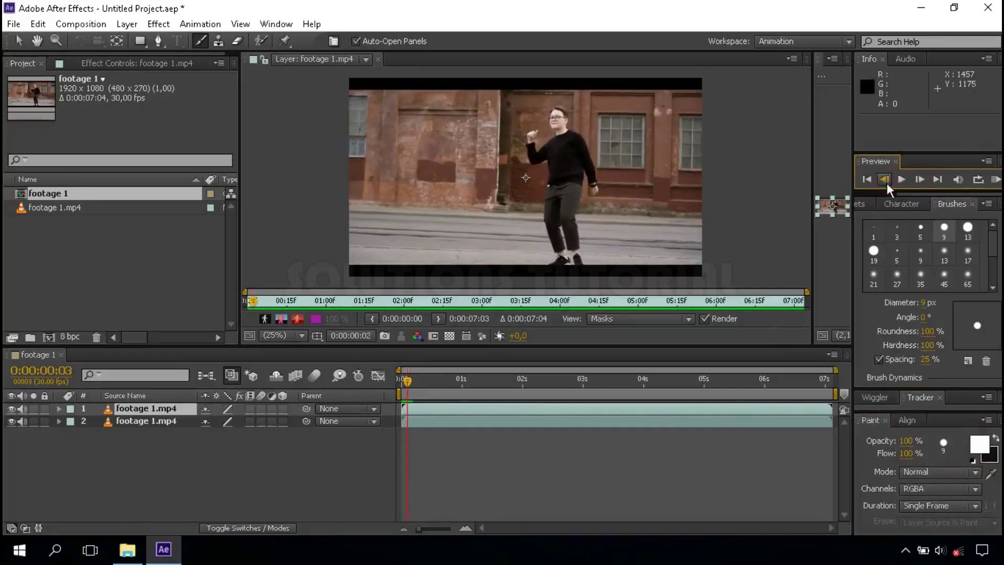
left_click(887, 183)
left_click(887, 183)
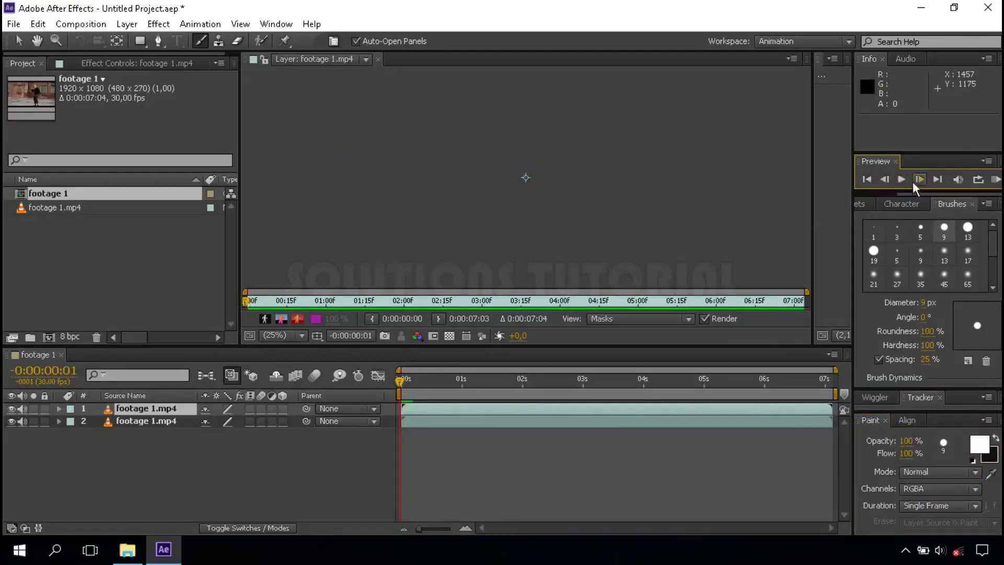
Step: Zoom in on the man and paint a white stroke around his hand on the first frame
scroll(538, 149, "up", 2)
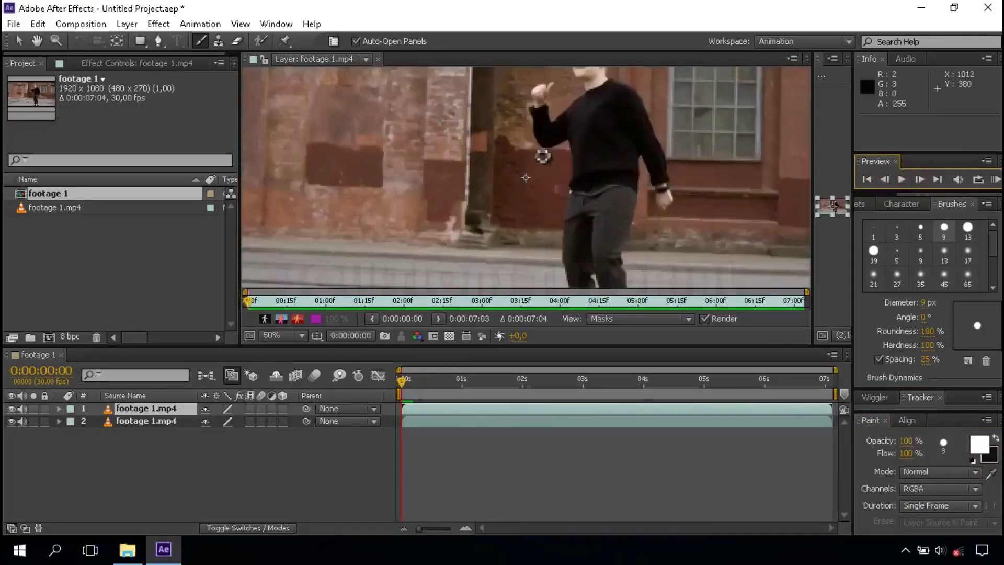
left_click_drag(513, 151, 533, 184)
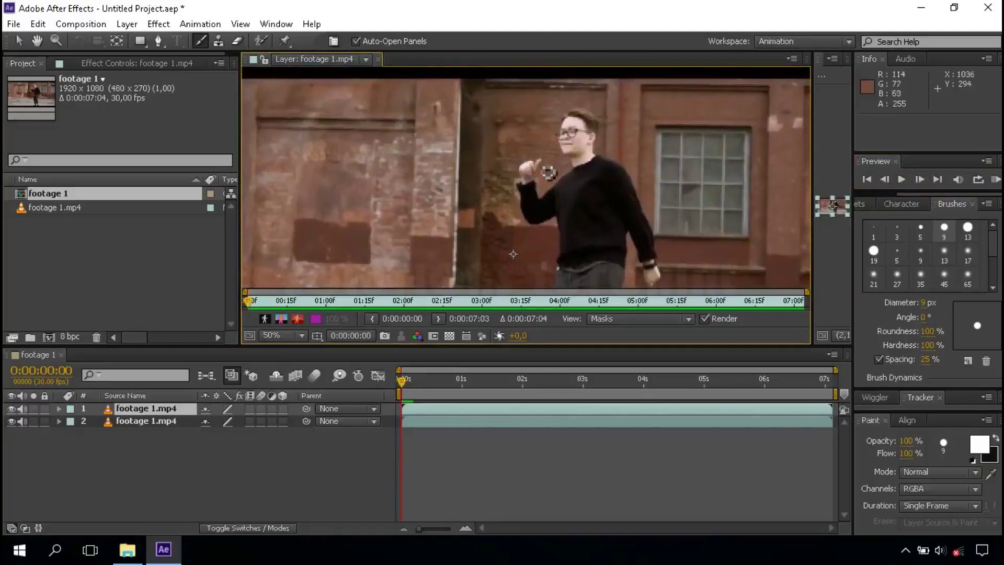
left_click_drag(546, 176, 551, 168)
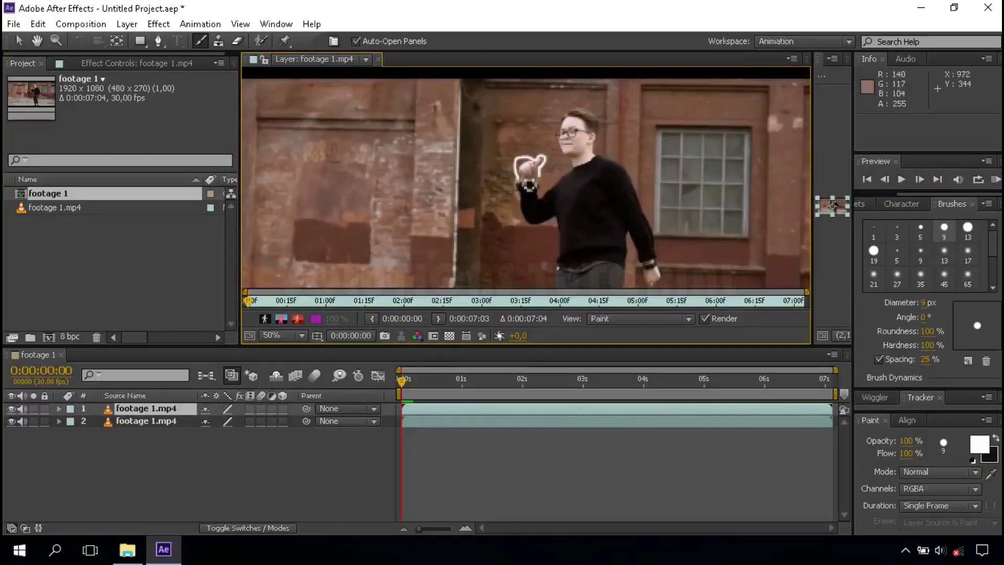
left_click(916, 181)
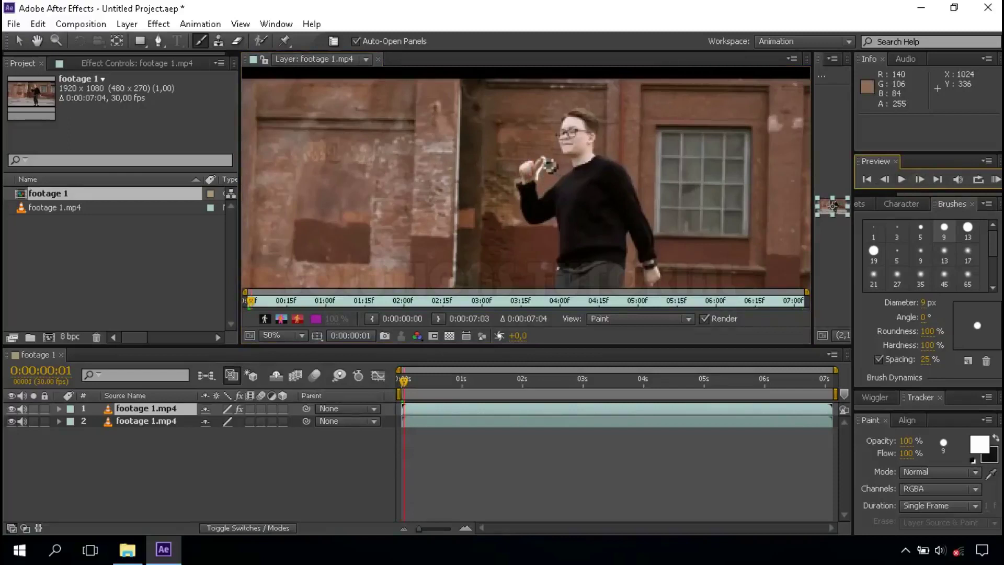
Step: Paint strokes near the hand on frames 1 and 3, advancing a frame between strokes
left_click(523, 167)
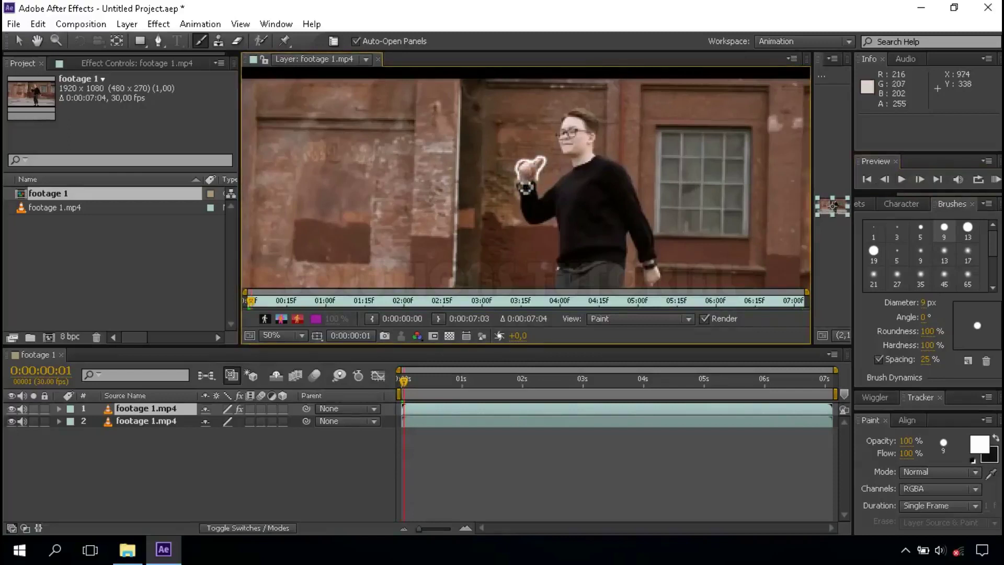
left_click(916, 180)
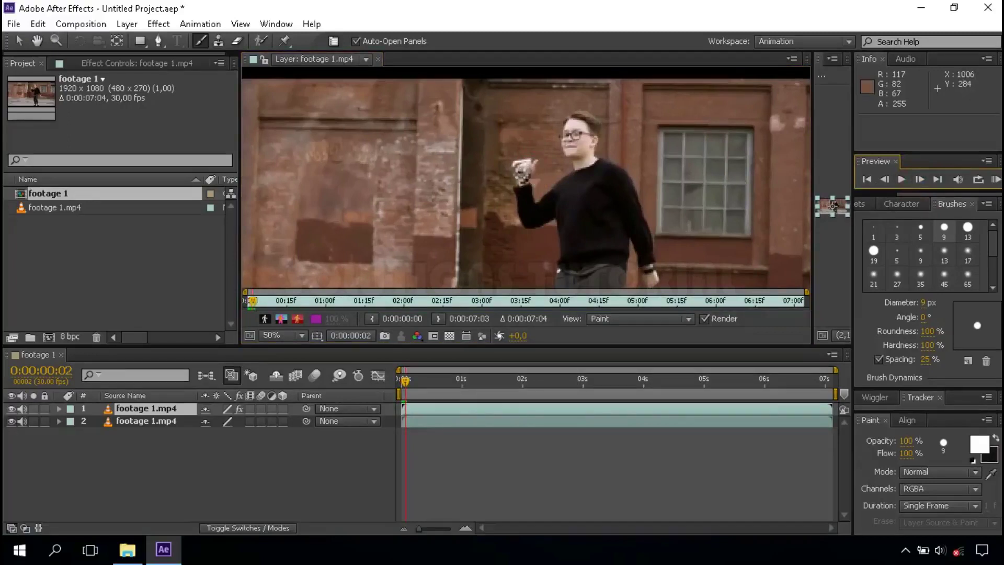
left_click(919, 178)
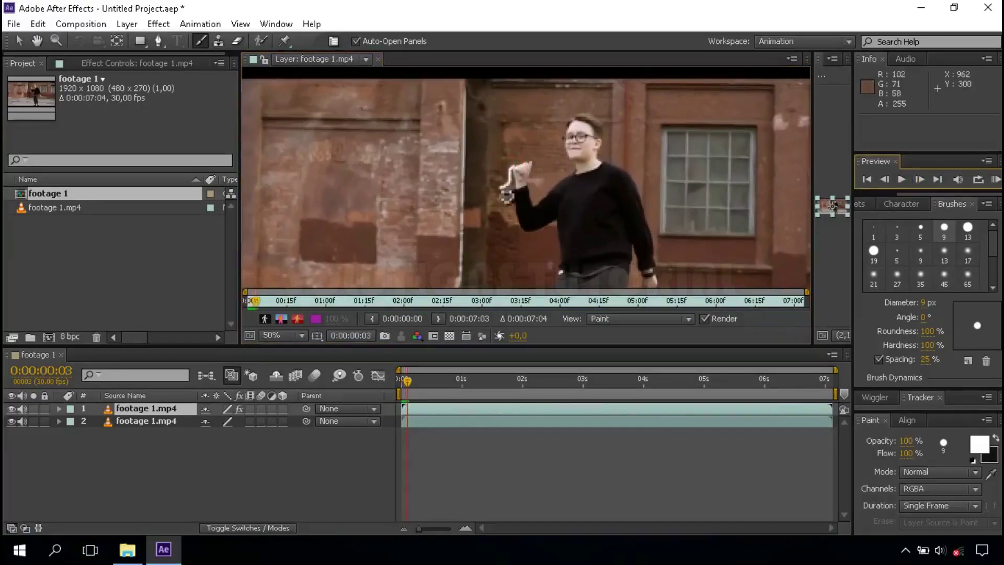
left_click(506, 196)
left_click(919, 179)
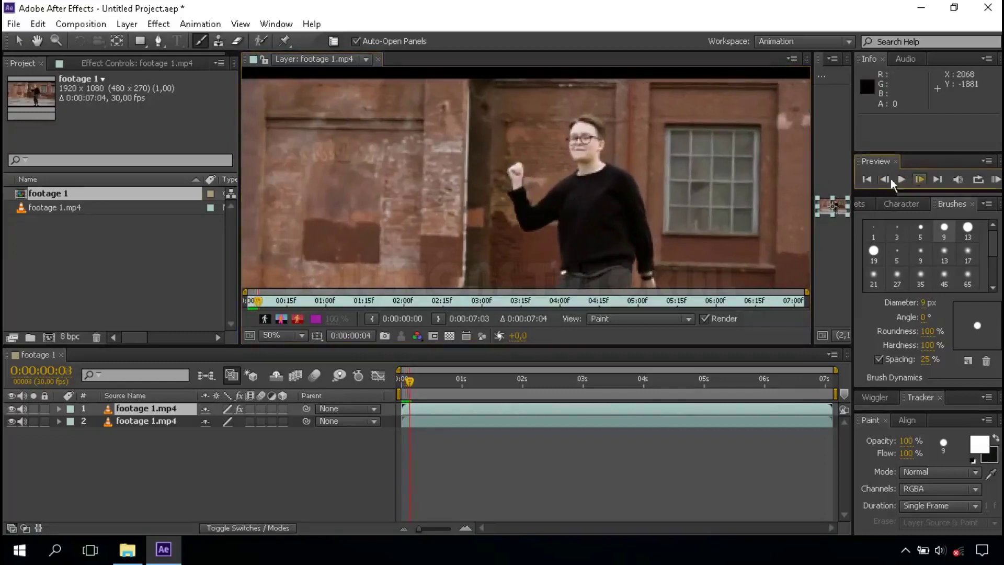
left_click(485, 199)
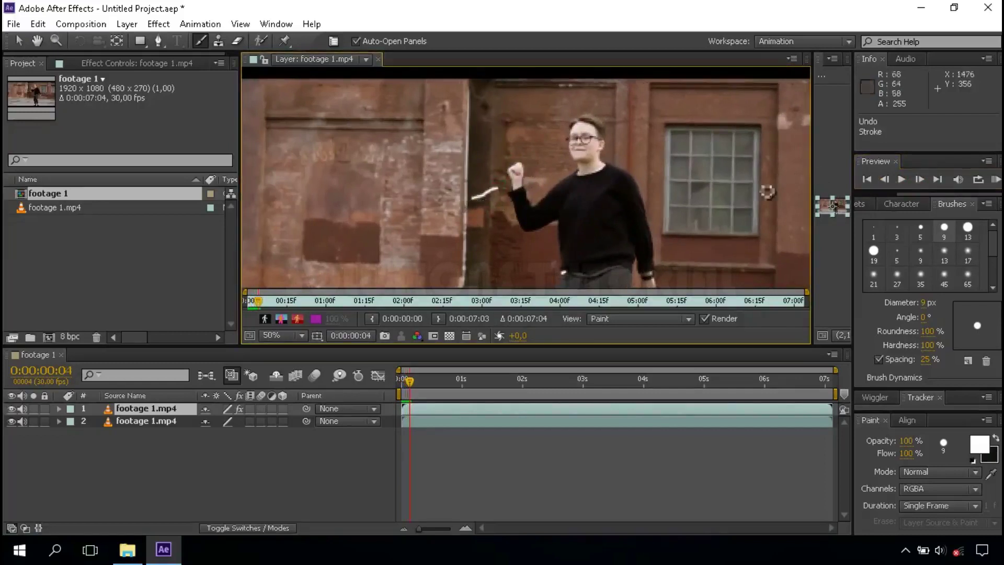
left_click(919, 179)
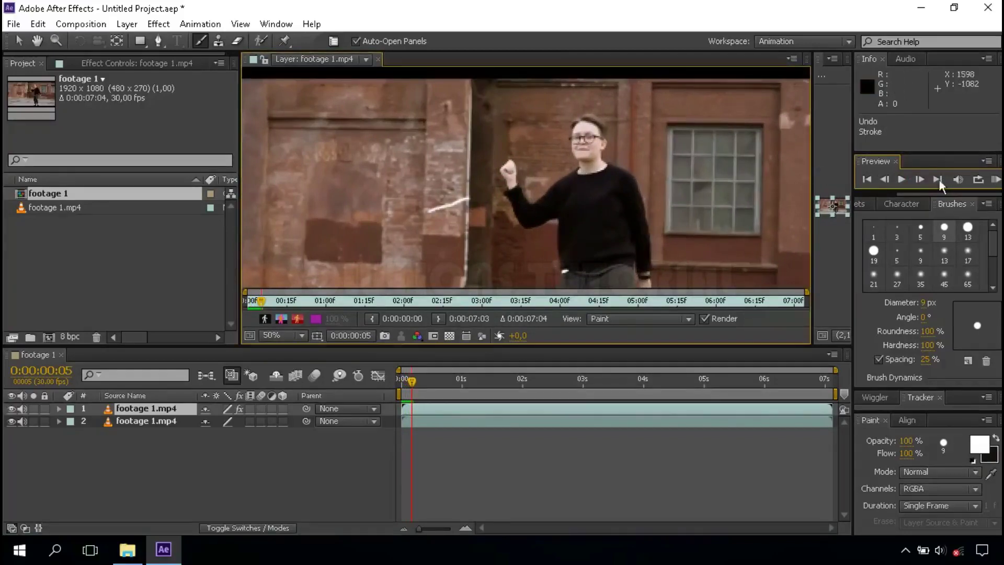
Step: Paint more strokes beside the man and on the ground across the next frames
left_click(919, 179)
left_click_drag(426, 224, 388, 237)
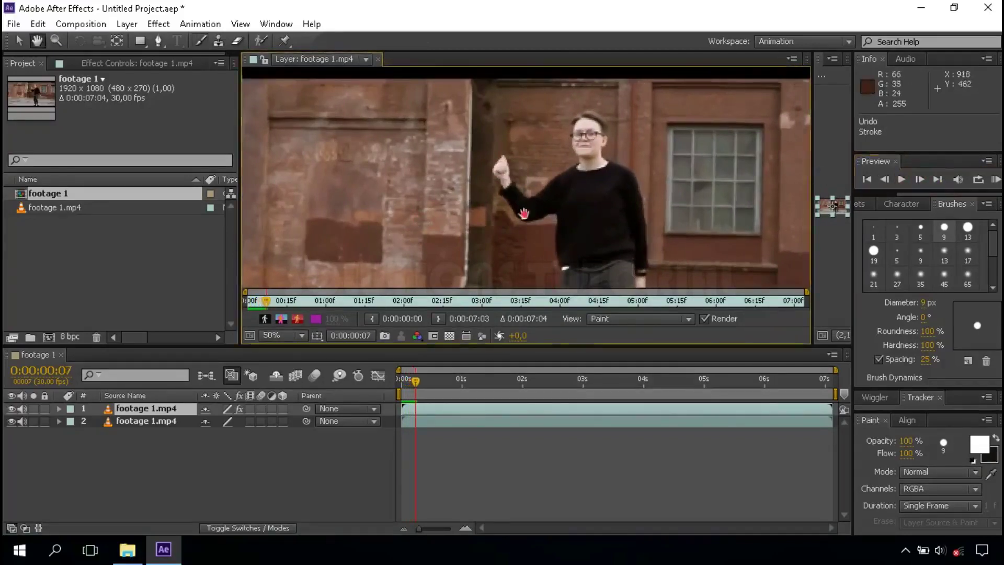
left_click(919, 179)
mouse_move(497, 173)
left_mouse_down()
mouse_move(440, 220)
mouse_move(316, 237)
mouse_move(320, 262)
mouse_move(358, 279)
left_mouse_up()
left_click(919, 179)
left_click(919, 179)
left_click(919, 180)
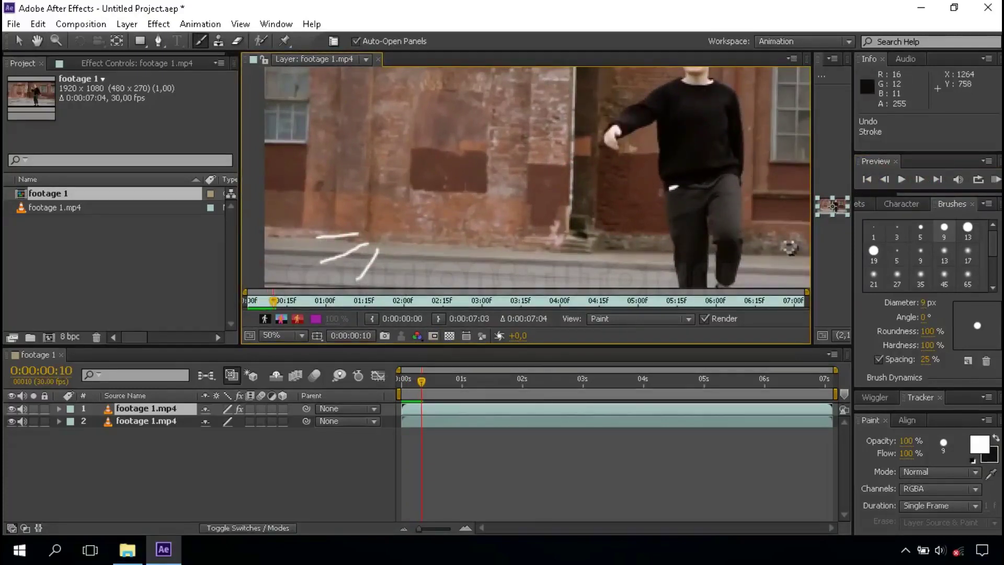
Step: Zoom out to preview the painted footage, then zoom back onto the dancer with the Brush tool
key("comma")
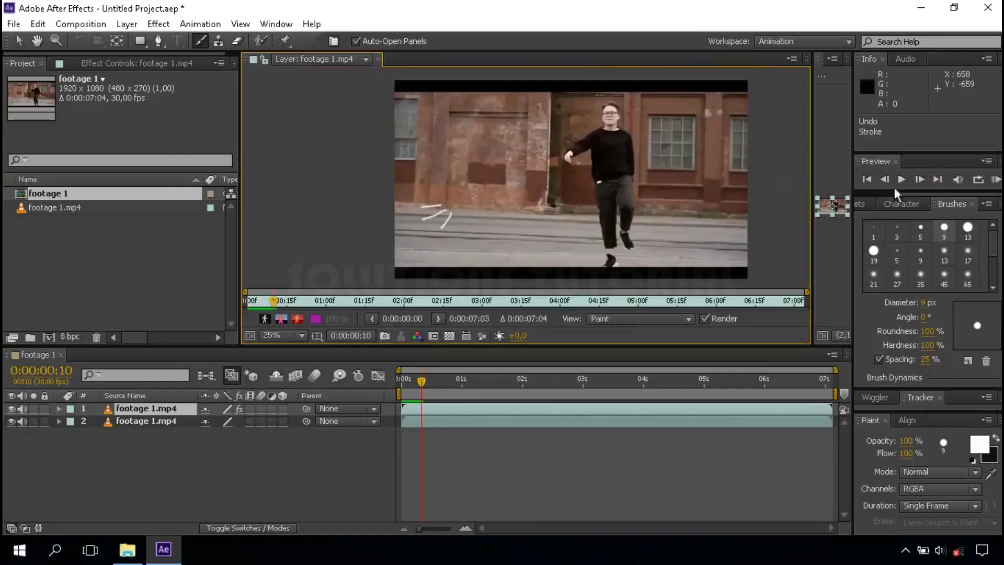
left_click(994, 180)
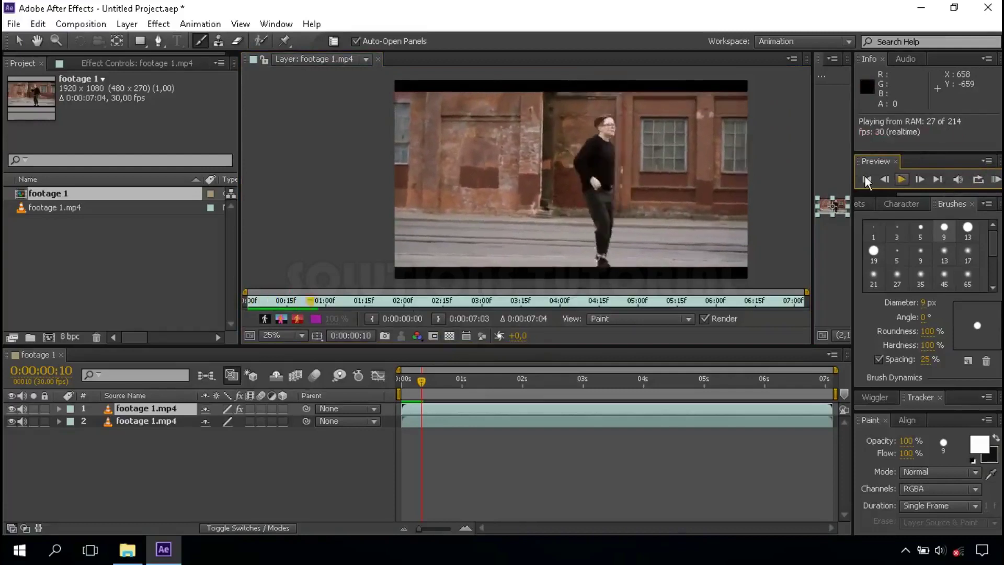
left_click(863, 178)
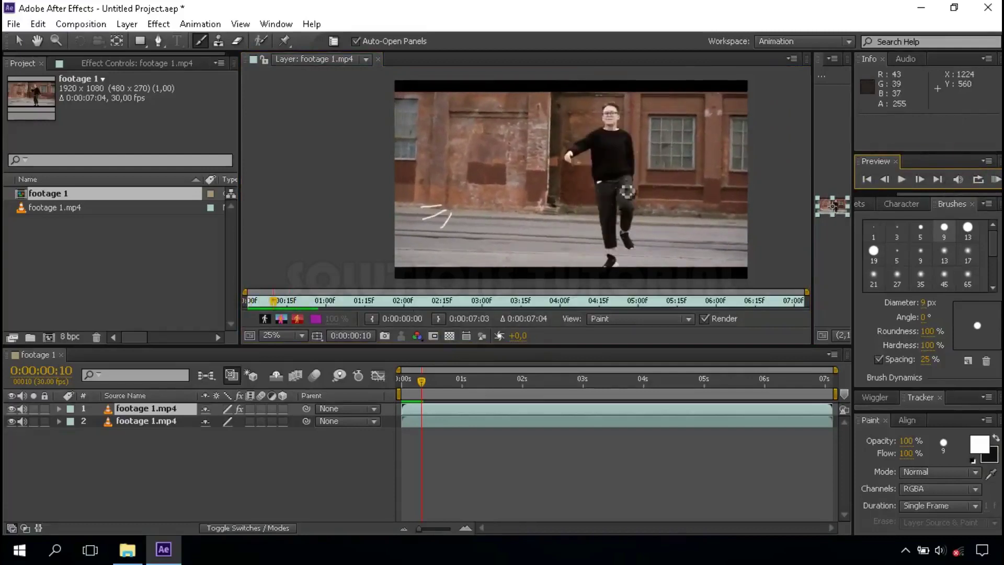
scroll(627, 191, "up", 2)
mouse_move(672, 172)
left_mouse_down()
mouse_move(404, 223)
mouse_move(504, 120)
left_mouse_up()
key("ctrl+b")
Step: Advance seven frames and reframe the view onto the dancer's legs
left_click(916, 180)
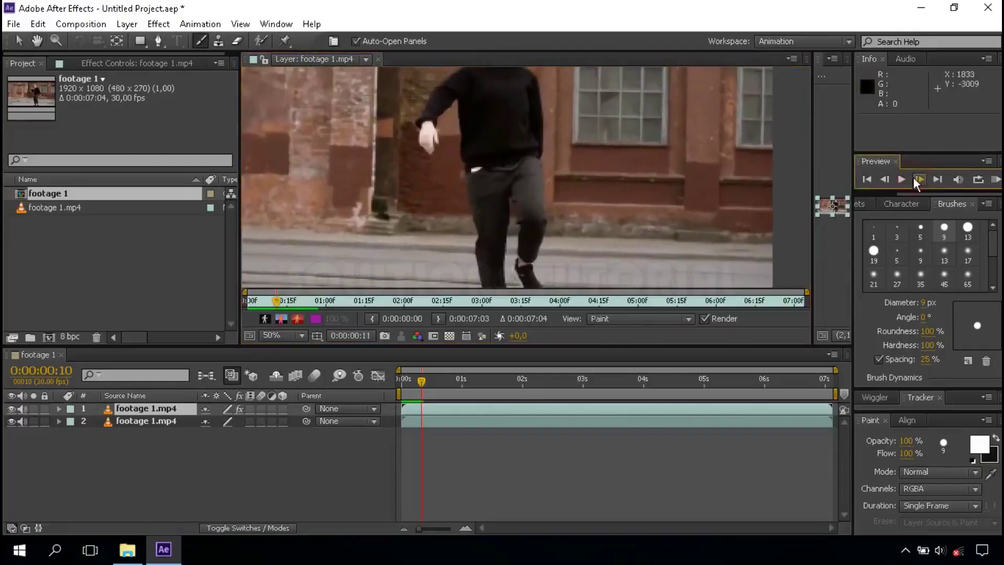
left_click(913, 177)
left_click(913, 177)
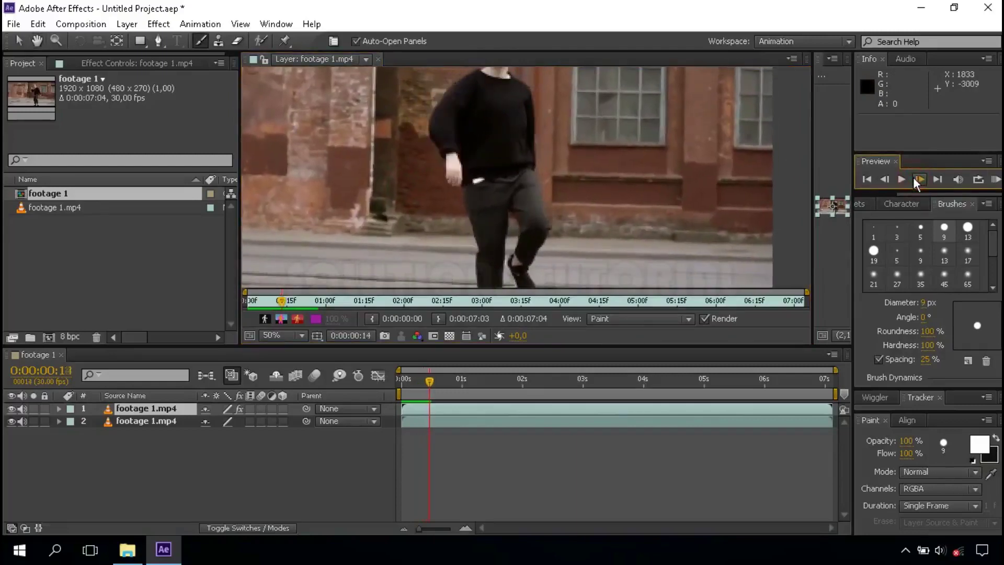
left_click(914, 176)
left_click(913, 177)
left_click(917, 181)
left_click(916, 181)
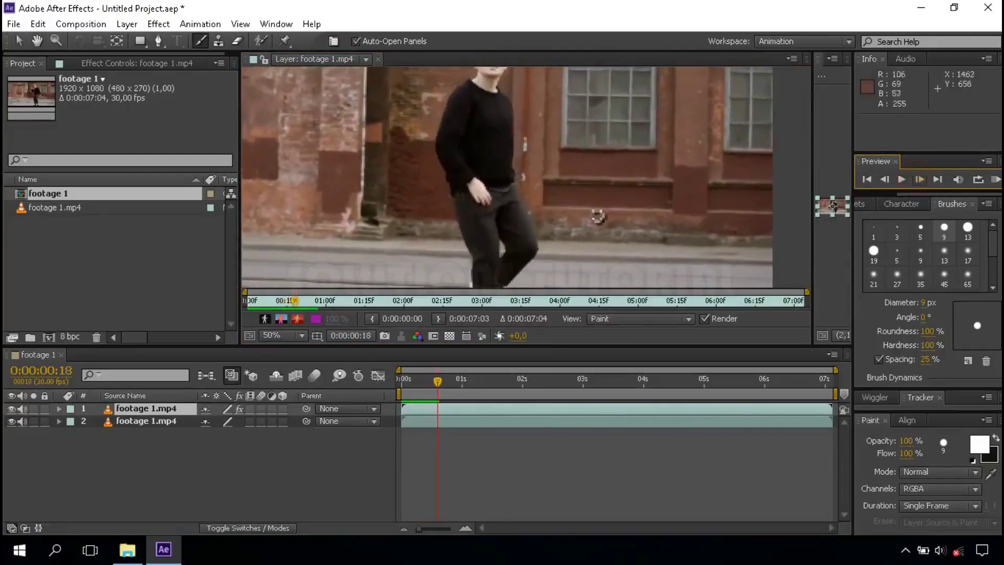
left_click_drag(811, 204, 847, 181)
Step: Step frame by frame to about 0:00:01:08, backing up two frames at the end
left_click(916, 178)
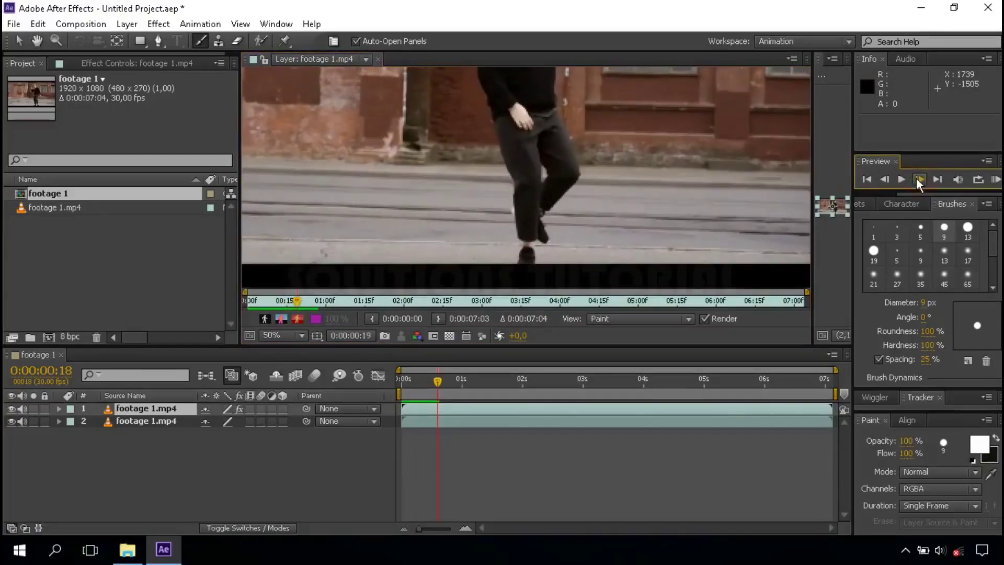
left_click(916, 178)
left_click(916, 178)
left_click(917, 178)
left_click(916, 177)
left_click(916, 178)
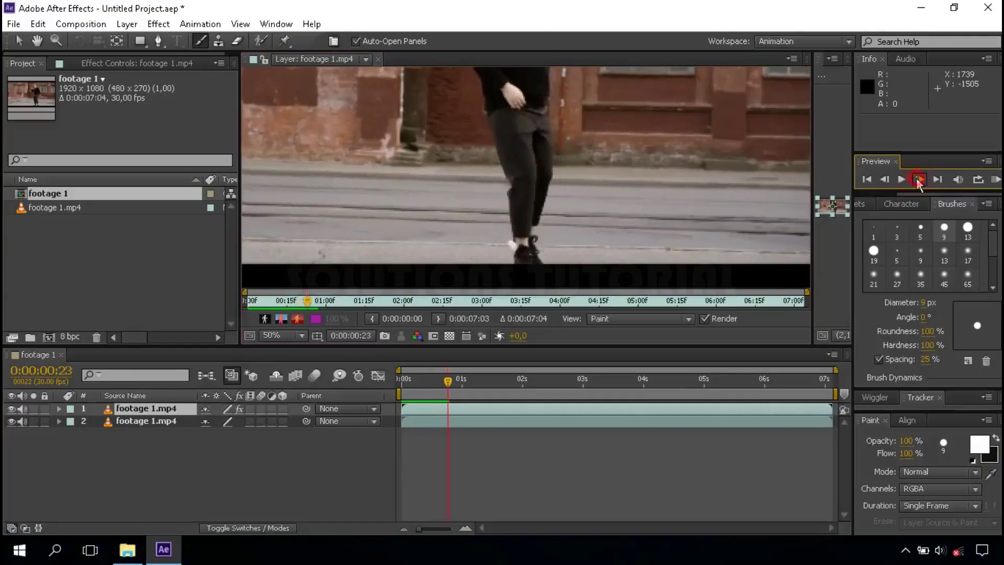
left_click(916, 178)
left_click(916, 178)
left_click(916, 178)
left_click(916, 178)
left_click(916, 178)
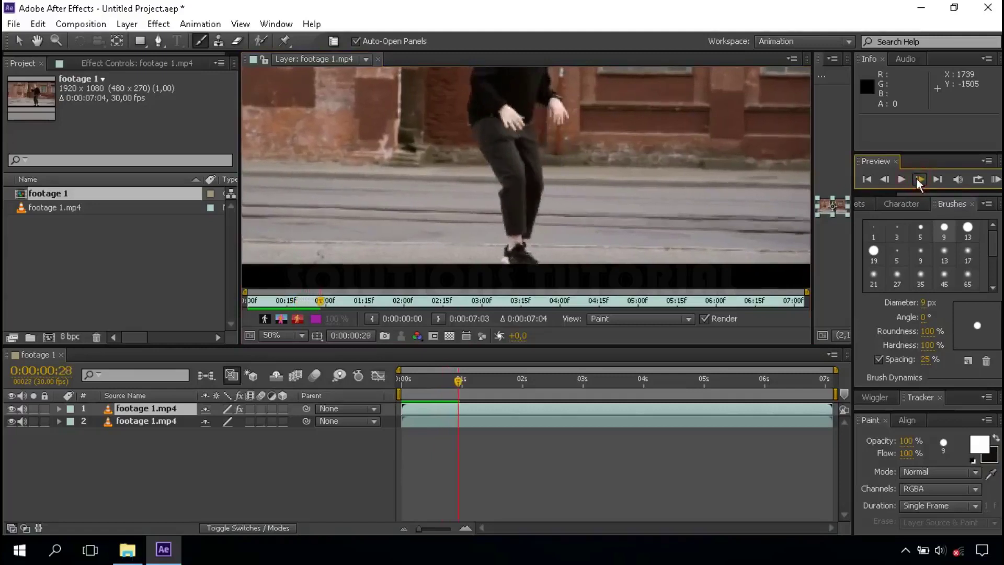
left_click(916, 178)
left_click(917, 178)
left_click(916, 178)
left_click(916, 178)
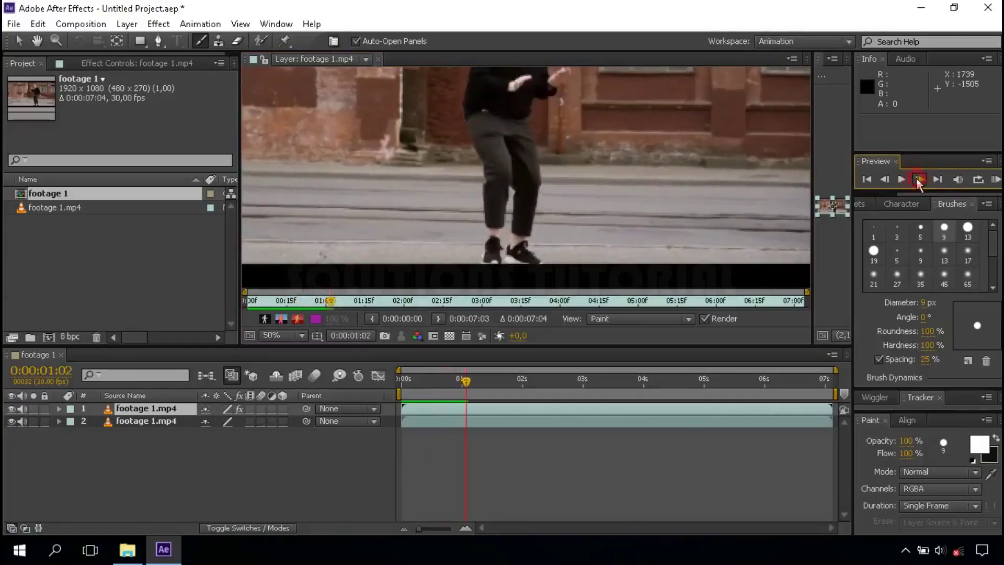
left_click(916, 178)
left_click(916, 178)
left_click(916, 178)
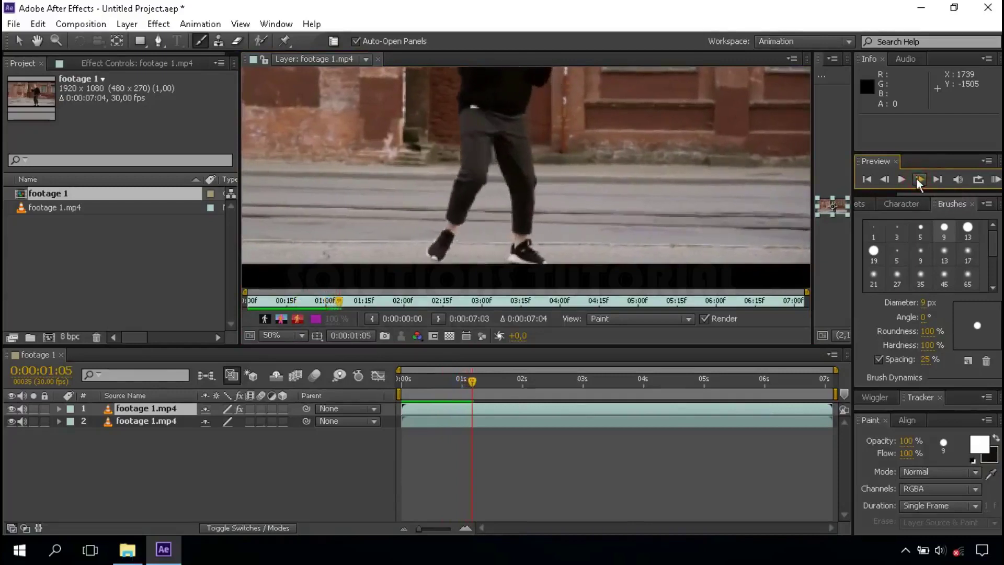
left_click(916, 177)
left_click(916, 177)
left_click(917, 177)
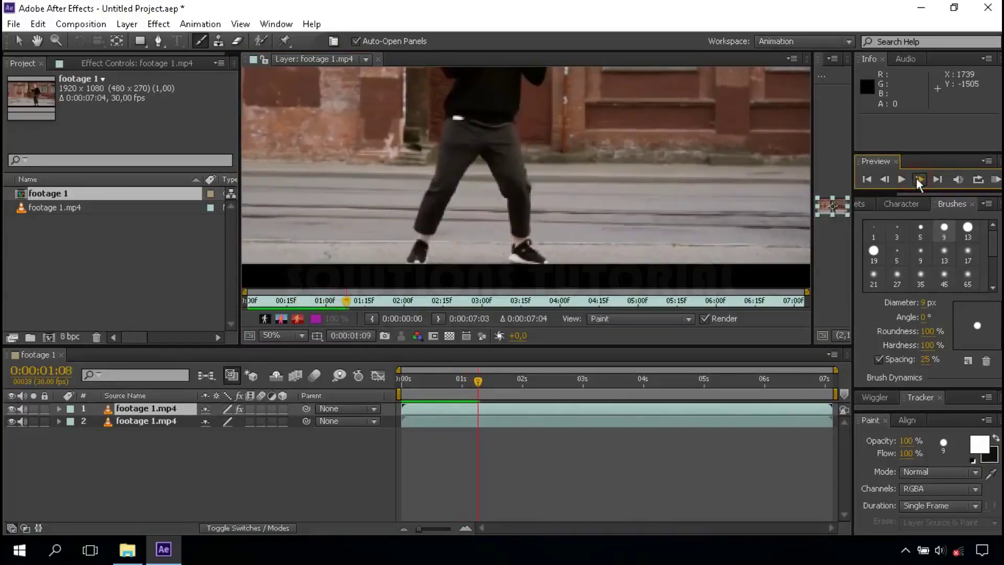
left_click(916, 177)
left_click(916, 178)
left_click(889, 178)
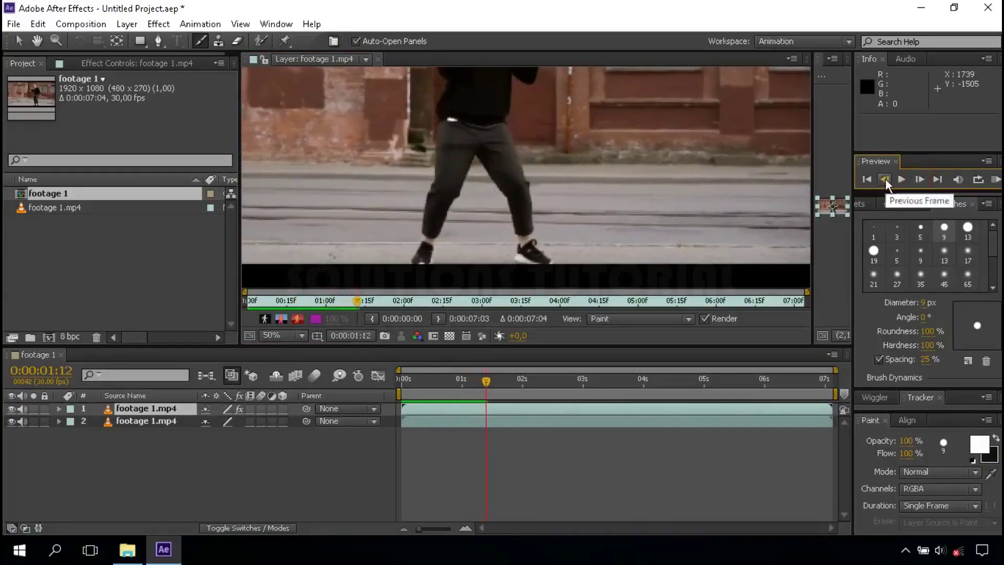
left_click(885, 179)
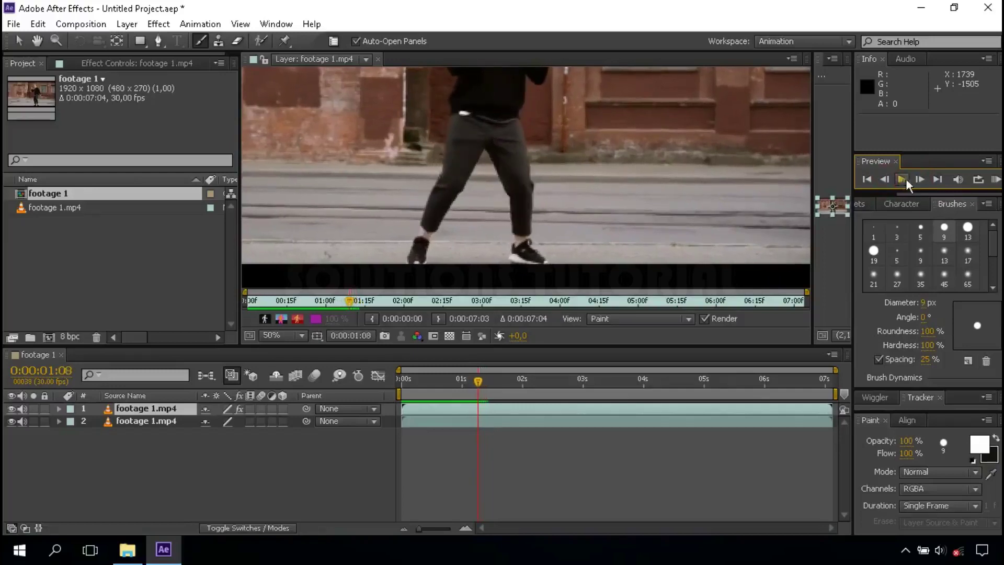
scroll(630, 224, "up", 1)
Step: Reframe the close-up on the legs and advance three frames
scroll(577, 159, "up", 1)
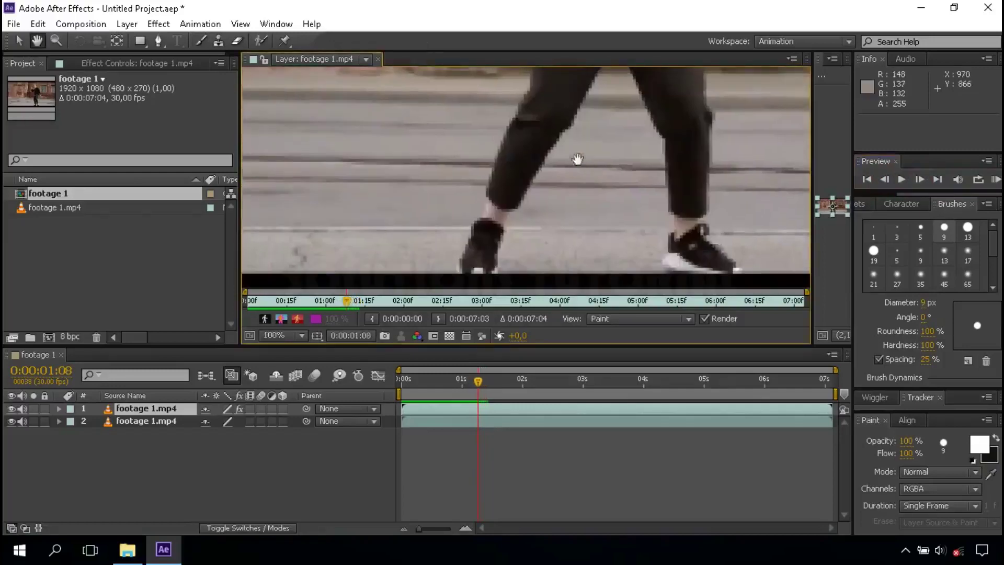
left_click_drag(577, 159, 581, 152)
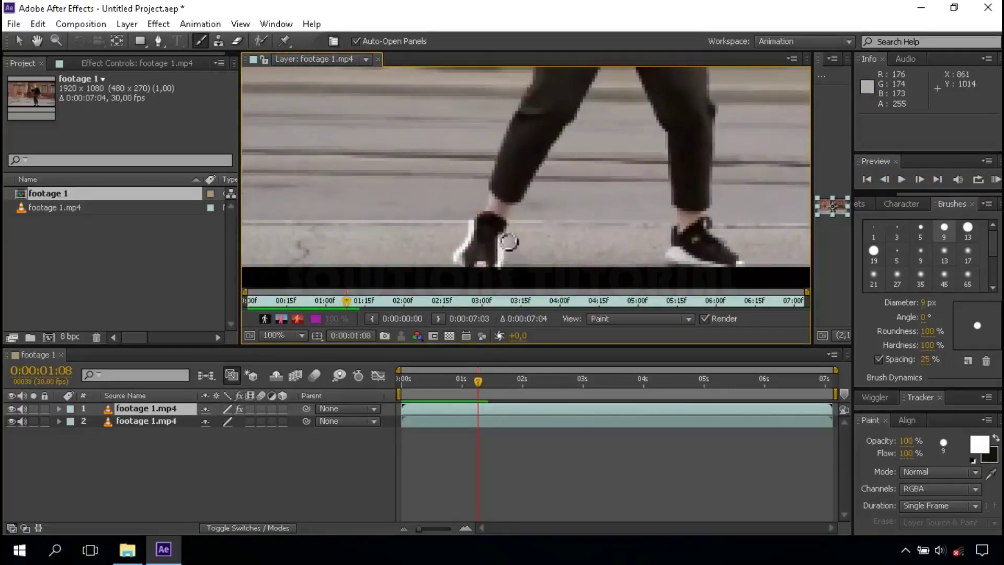
left_click(919, 179)
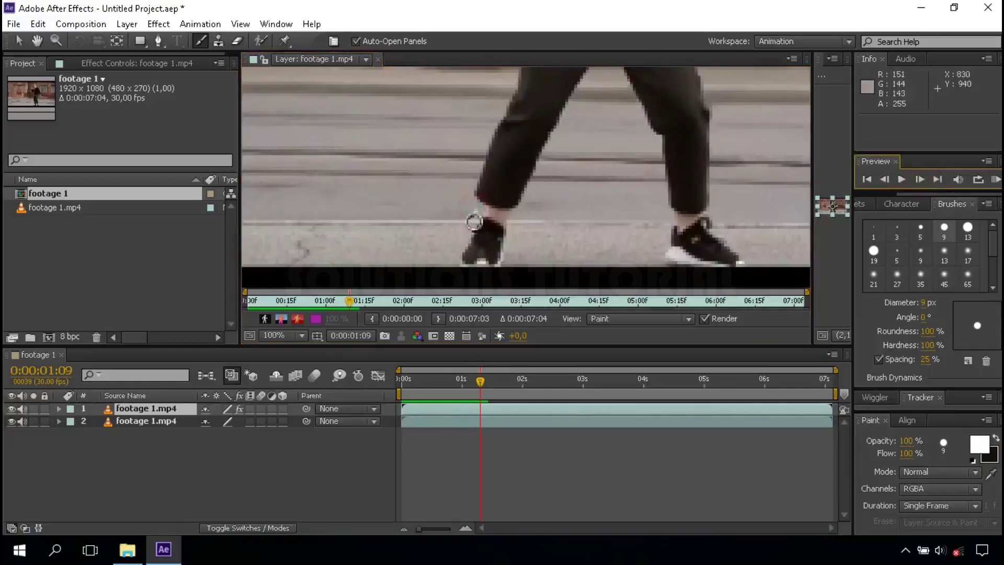
left_click(515, 222)
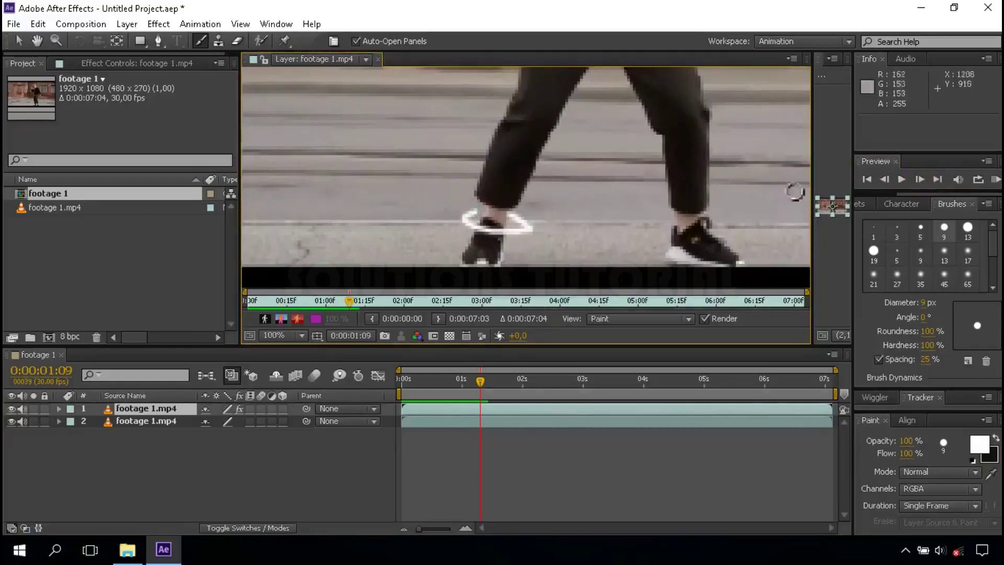
left_click(916, 179)
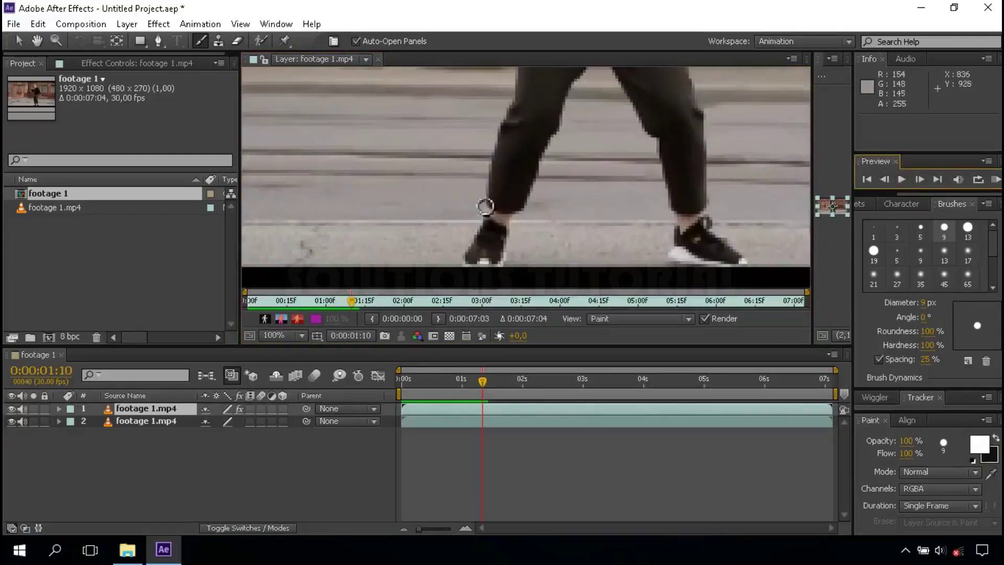
left_click(919, 179)
Step: Paint white rings above the ankle, around the shin, leg and knee on successive frames
left_click_drag(488, 166, 520, 189)
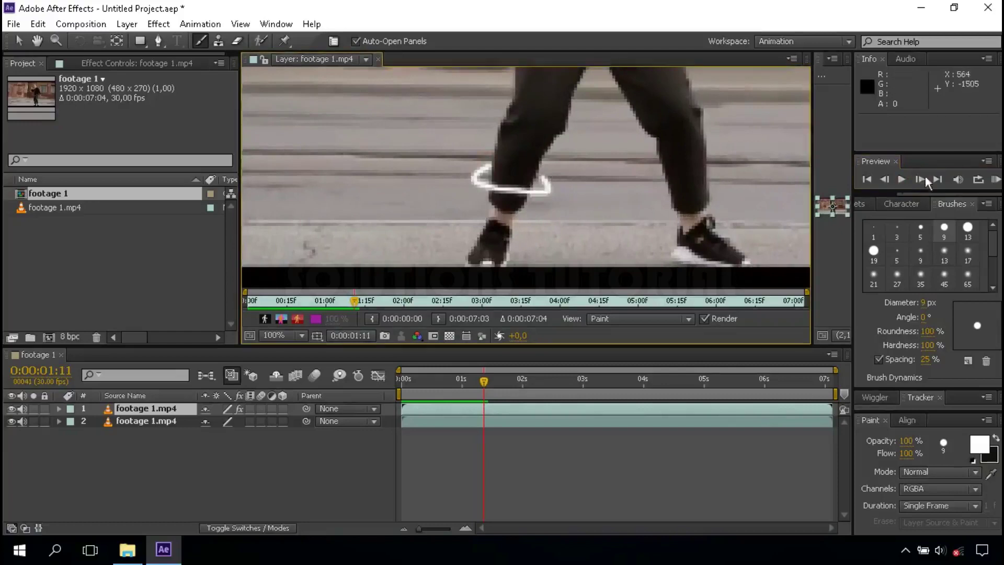
left_click(919, 179)
left_click_drag(496, 145, 561, 166)
left_click(919, 179)
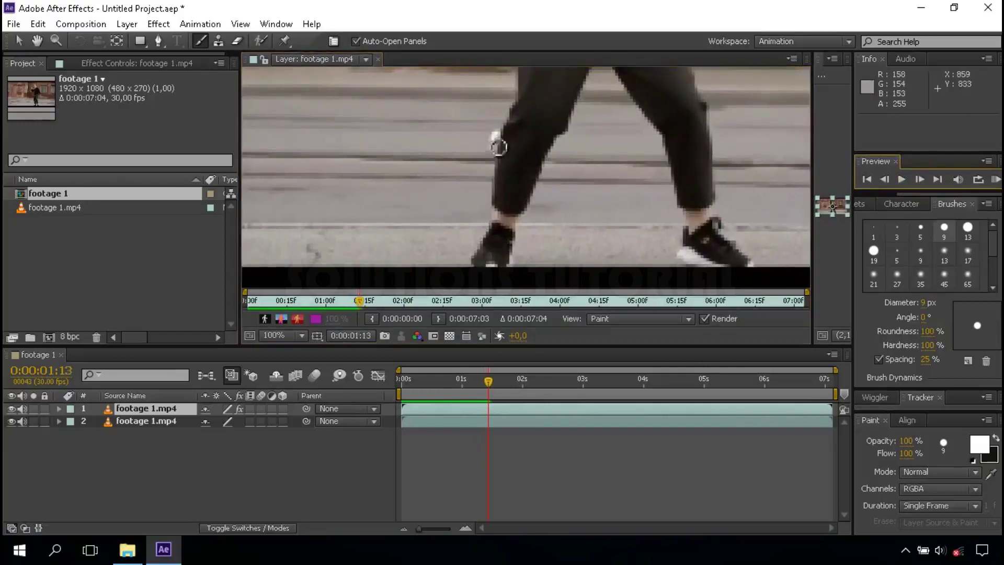
left_click_drag(494, 152, 573, 162)
left_click(915, 177)
left_click_drag(476, 215, 550, 196)
Step: Continue with white rings around the knee and leg on the following frames
left_click(918, 179)
left_click(924, 177)
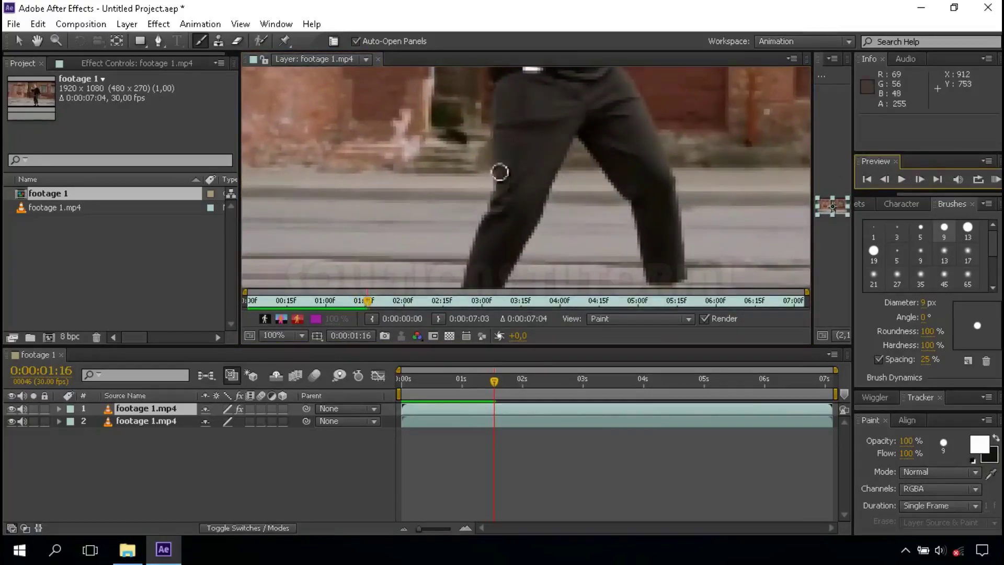
left_click_drag(500, 173, 570, 194)
left_click(919, 180)
left_click_drag(500, 155, 583, 161)
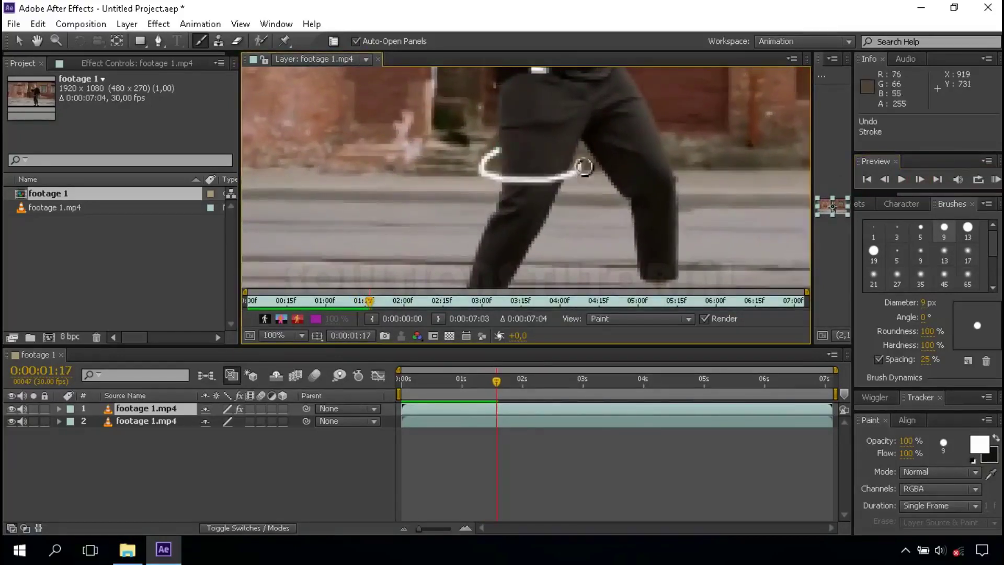
key("Page_Down")
left_click_drag(511, 139, 591, 157)
left_click(921, 178)
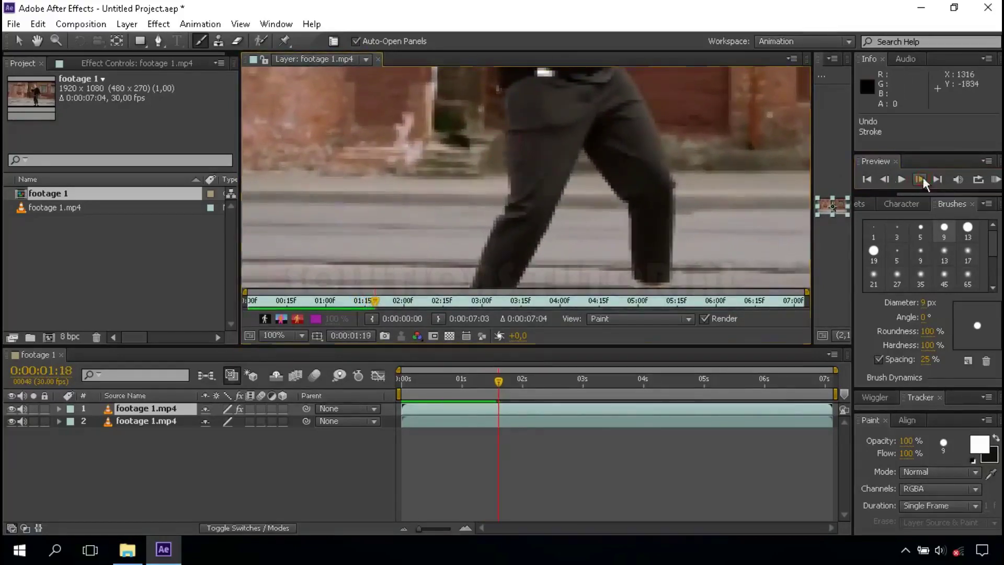
left_click_drag(511, 124, 651, 107)
Step: Paint white rings around the hips on the next two frames
left_click(920, 181)
left_click(920, 180)
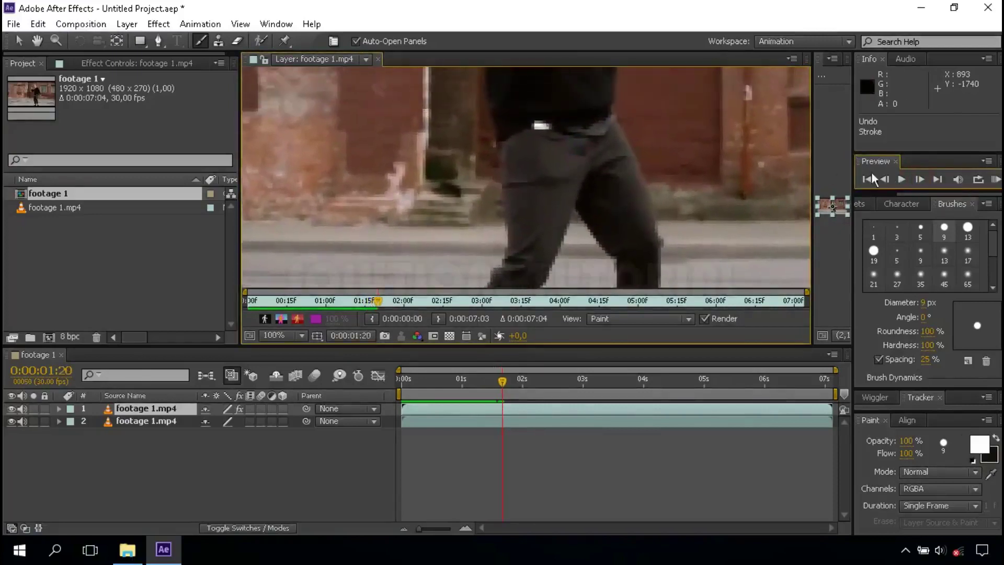
left_click_drag(491, 144, 625, 126)
left_click(918, 179)
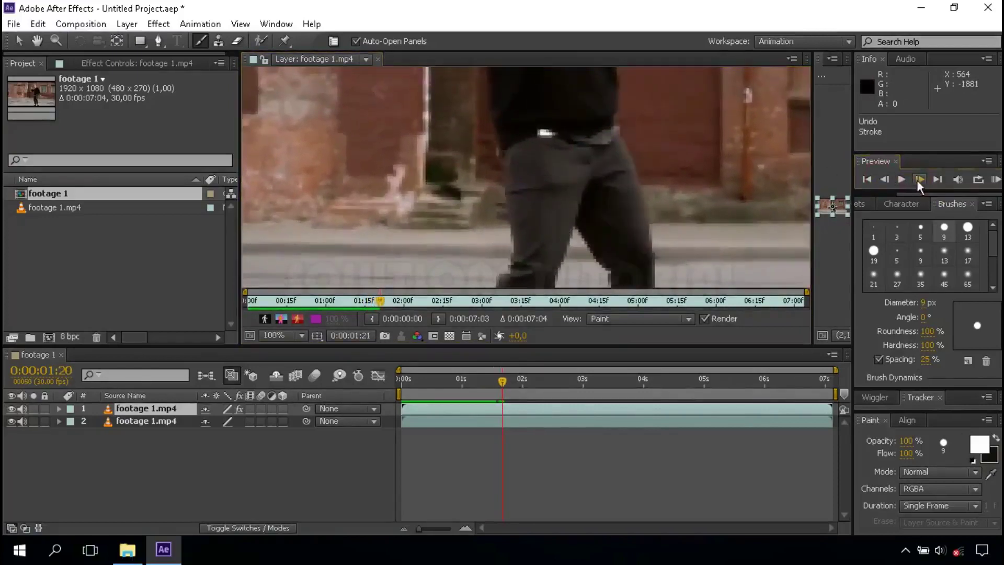
left_click_drag(462, 156, 614, 137)
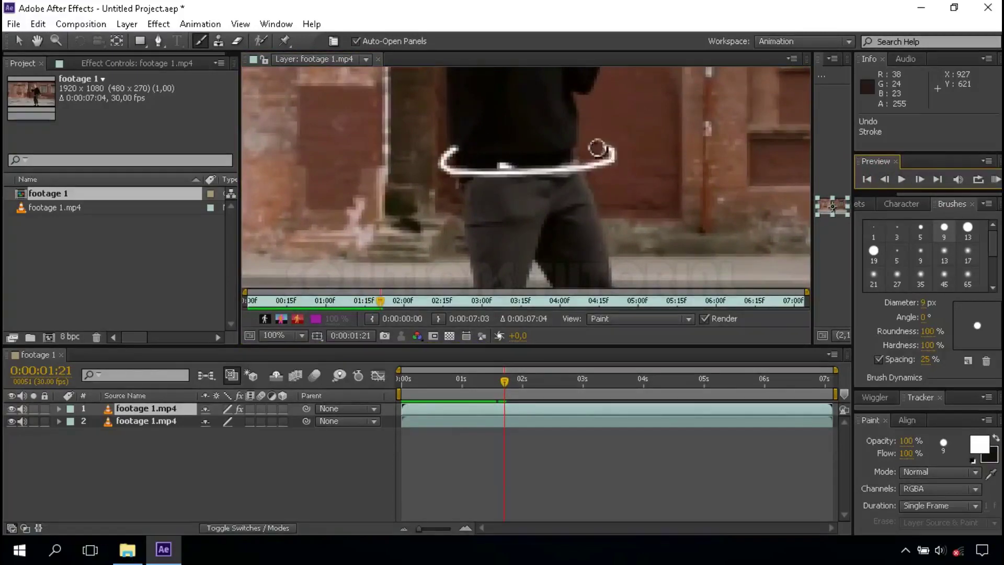
Step: Paint rings around the shoe, then a curved stroke and a ring across the leg
left_click(919, 179)
left_click_drag(516, 267, 566, 254)
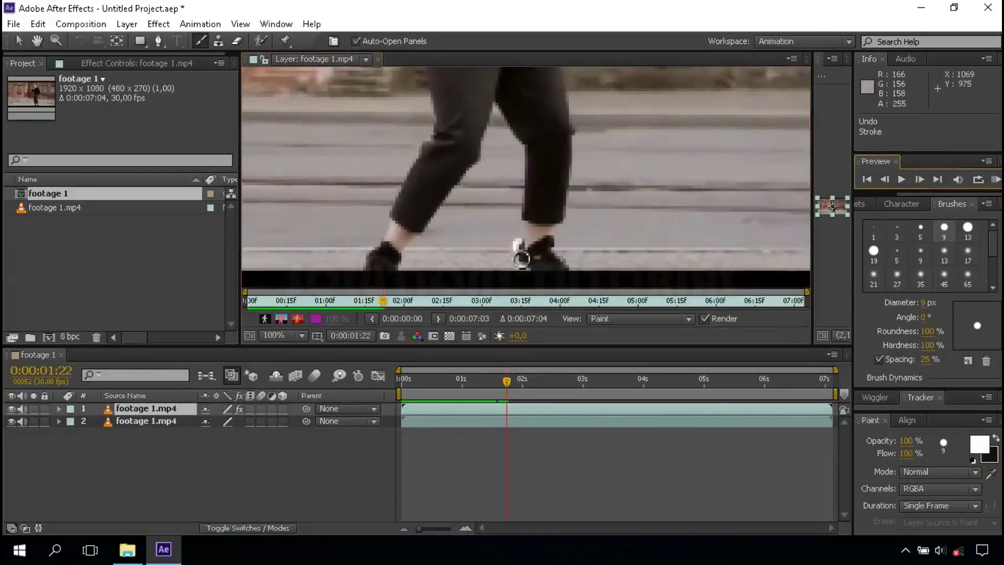
left_click(919, 179)
mouse_move(523, 220)
left_mouse_down()
mouse_move(570, 230)
mouse_move(580, 202)
left_mouse_up()
left_click(920, 180)
left_click(919, 179)
left_click_drag(522, 185, 585, 199)
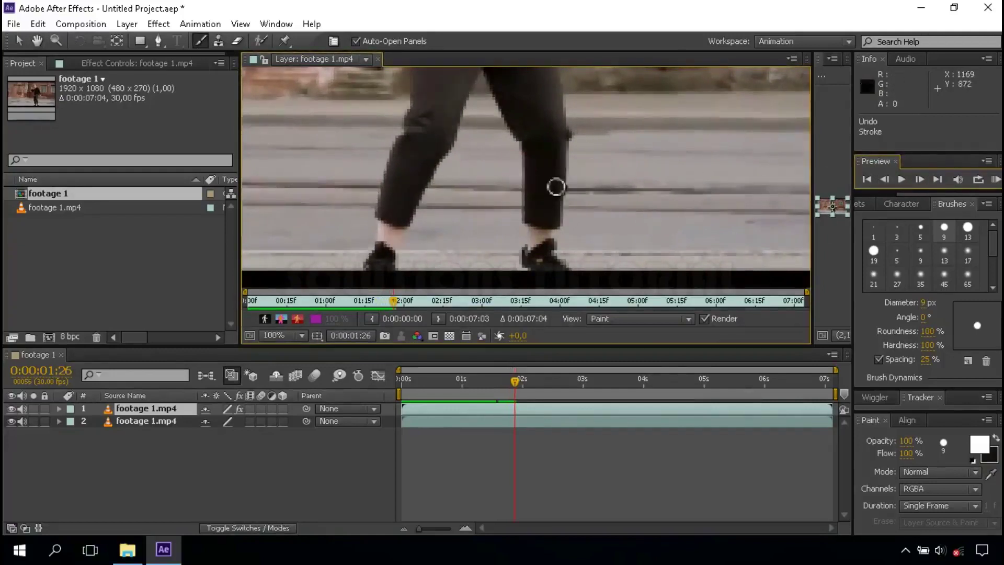
left_click(919, 179)
left_click_drag(510, 157, 578, 157)
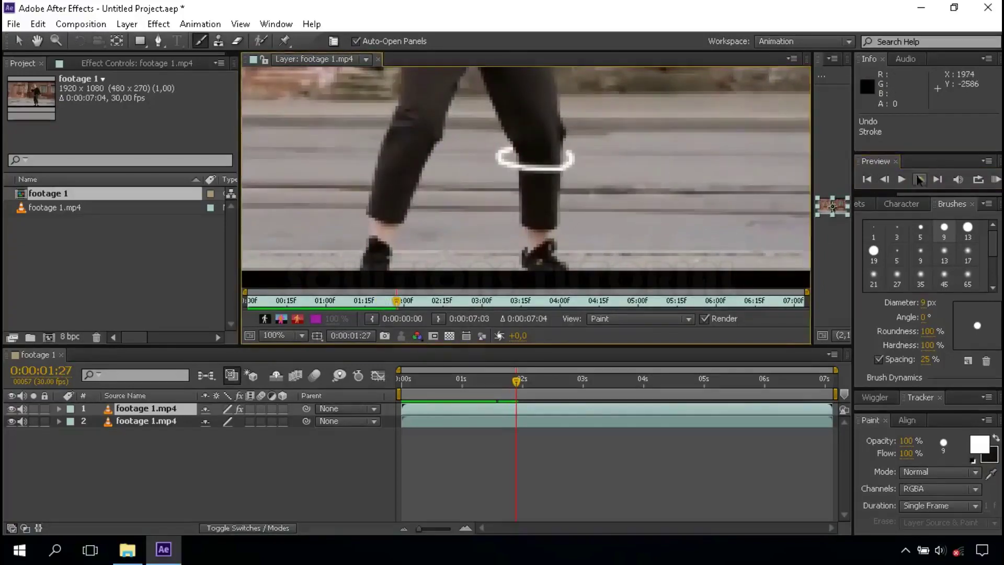
Step: Paint strokes around and along the leg and around the hips on the following frames
key("Page_Down")
left_click_drag(497, 129, 552, 107)
key("Page_Down")
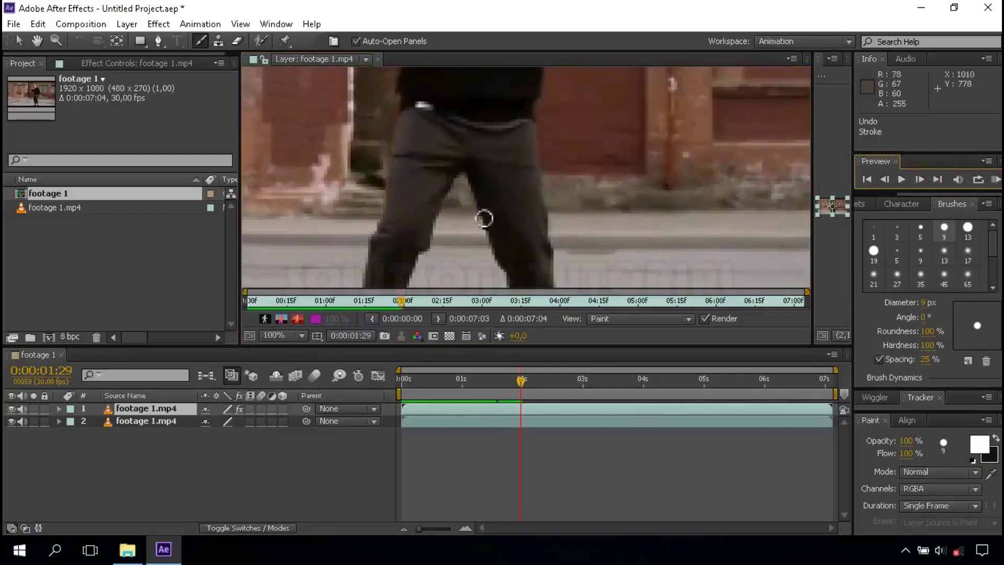
key("Page_Down")
left_click_drag(465, 193, 549, 181)
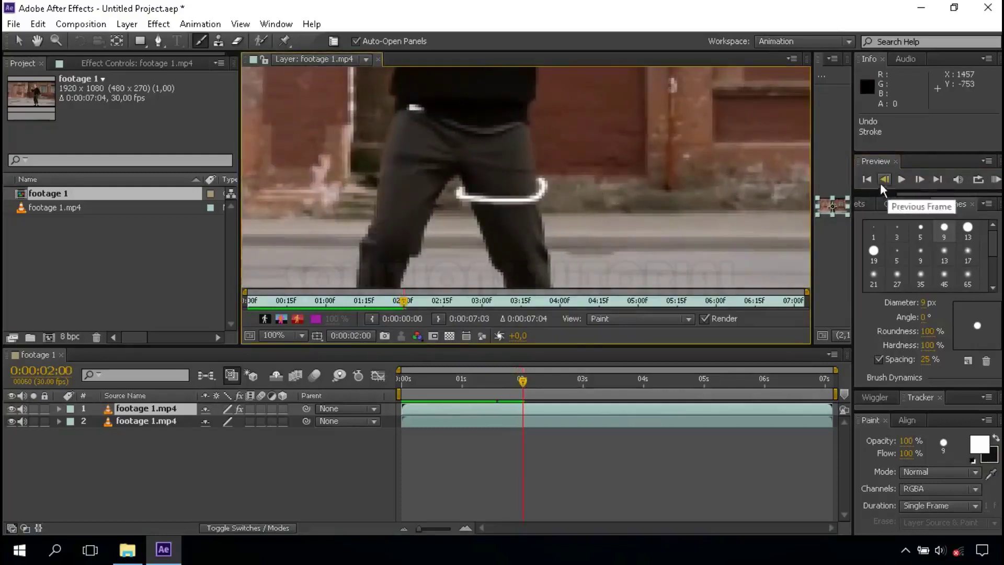
left_click(918, 179)
left_click_drag(486, 183, 552, 176)
Step: Undo a stray waist stroke, then paint a closed white loop around the waist on frame 02:04
left_click(921, 178)
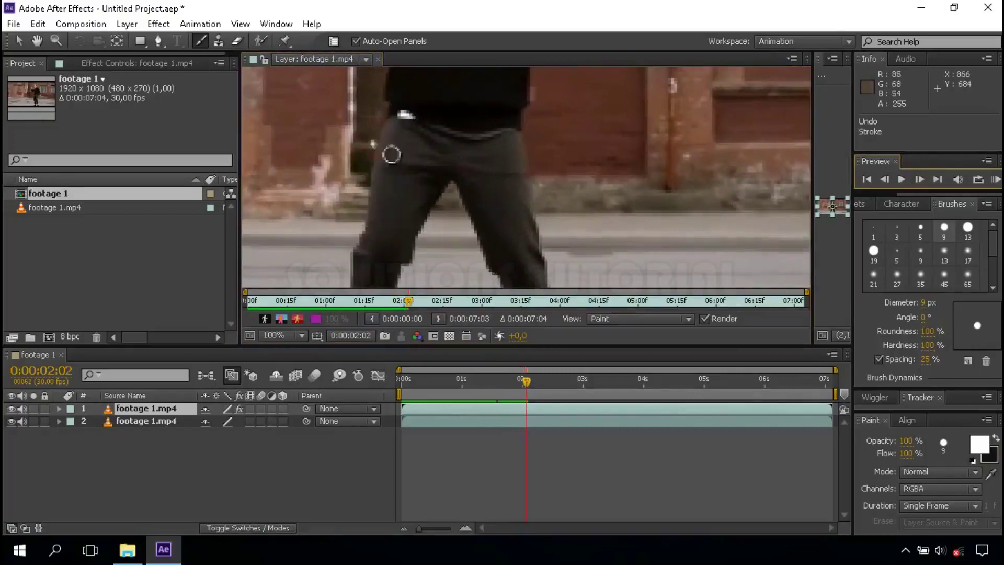
mouse_move(533, 140)
left_mouse_down()
mouse_move(365, 149)
mouse_move(531, 149)
left_mouse_up()
key("ctrl+z")
left_click(919, 180)
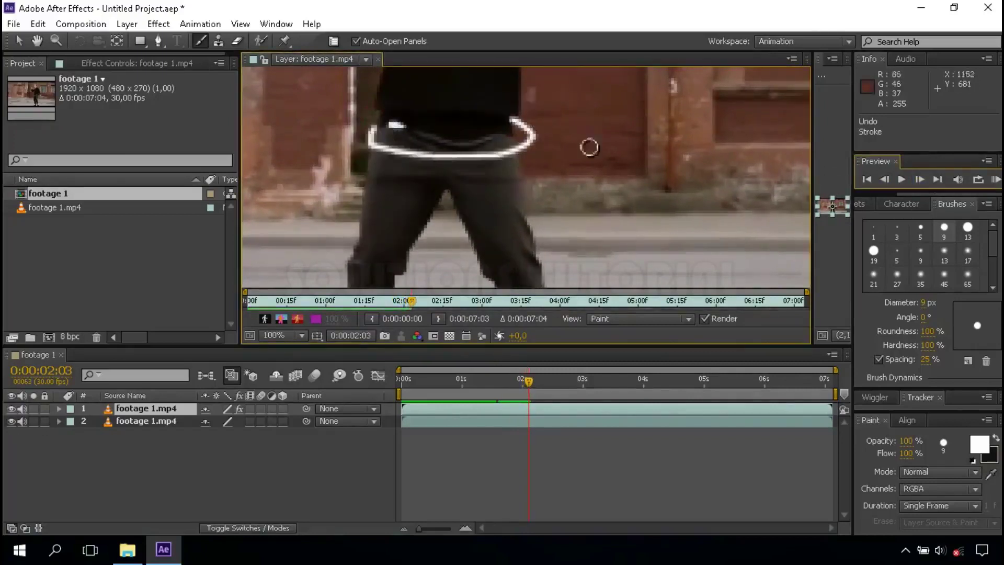
left_click(923, 181)
left_click_drag(387, 118, 484, 138)
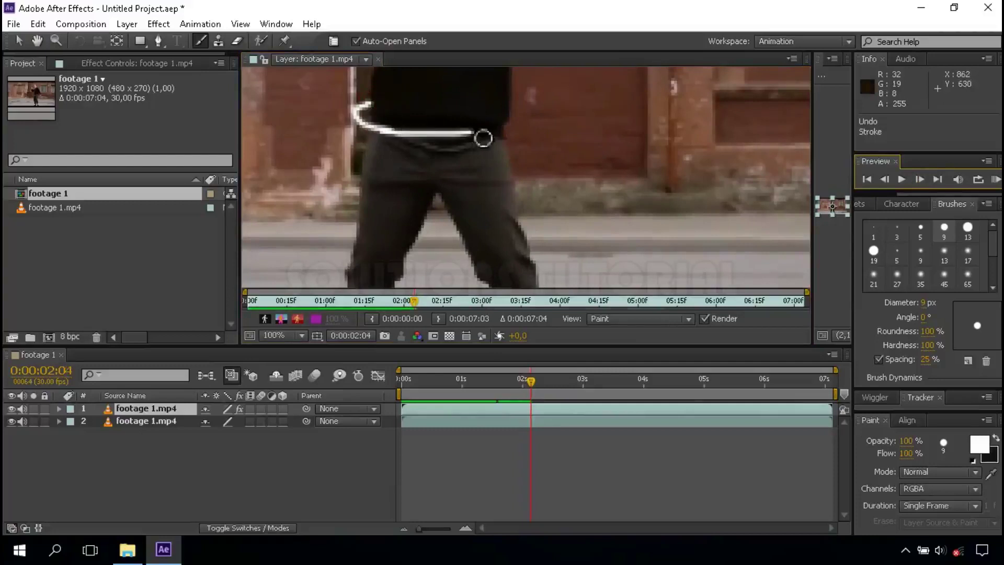
left_click_drag(521, 109, 519, 100)
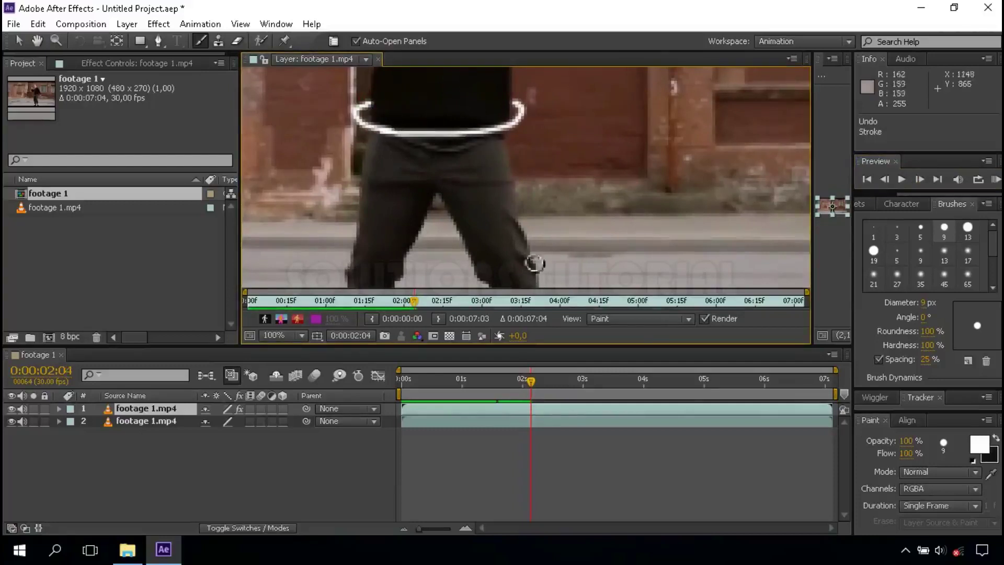
left_click(301, 335)
Step: Fit the frame, RAM-preview the painted rings, then advance to 0:00:02:05
left_click(322, 86)
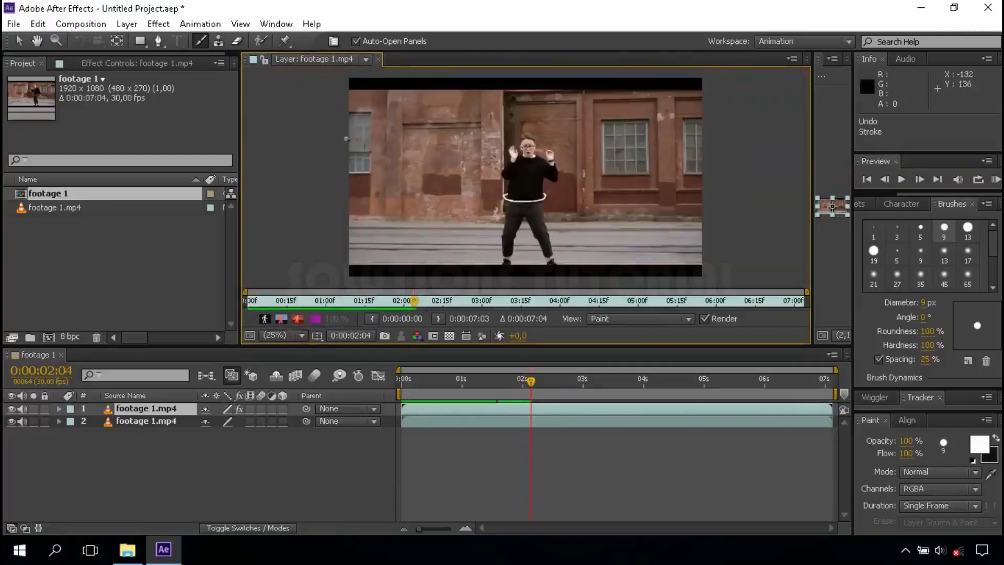
left_click(997, 181)
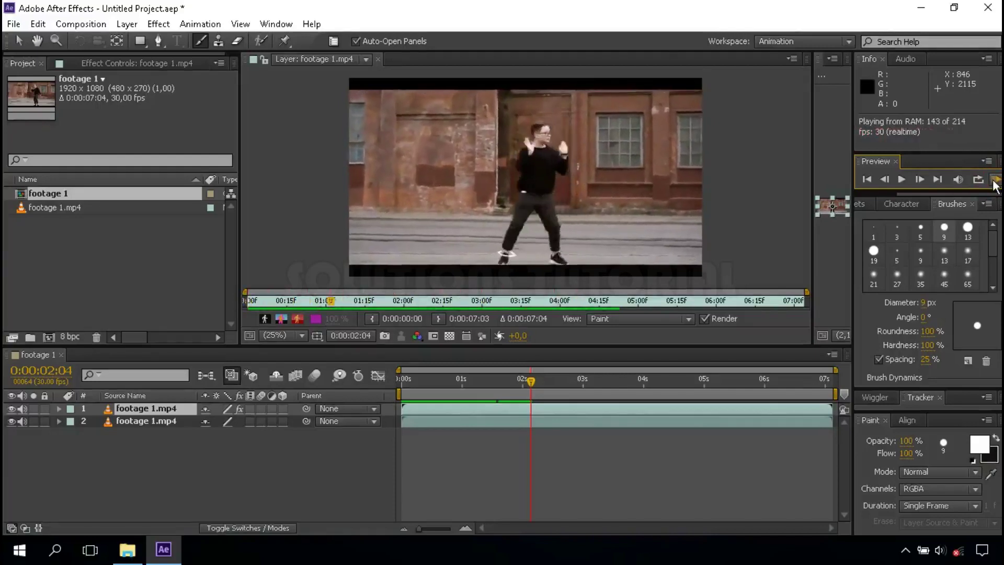
left_click(995, 181)
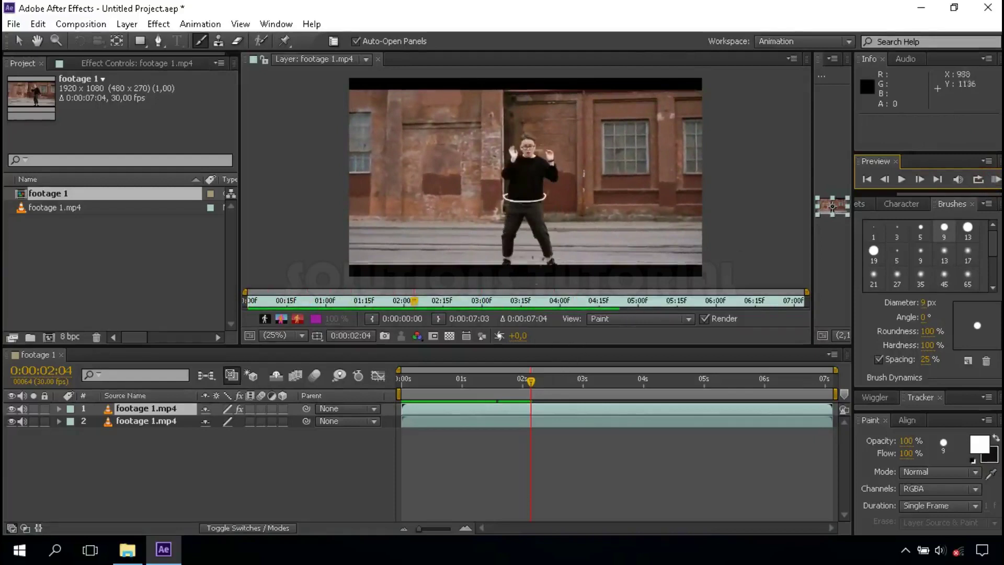
scroll(529, 184, "up", 2)
scroll(544, 191, "up", 2)
scroll(532, 181, "down", 4)
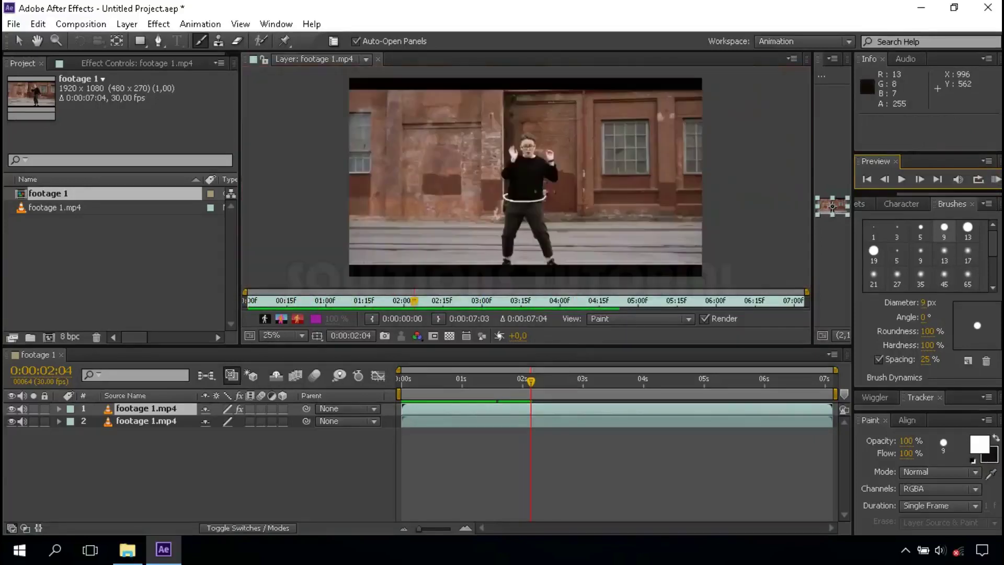
left_click(919, 180)
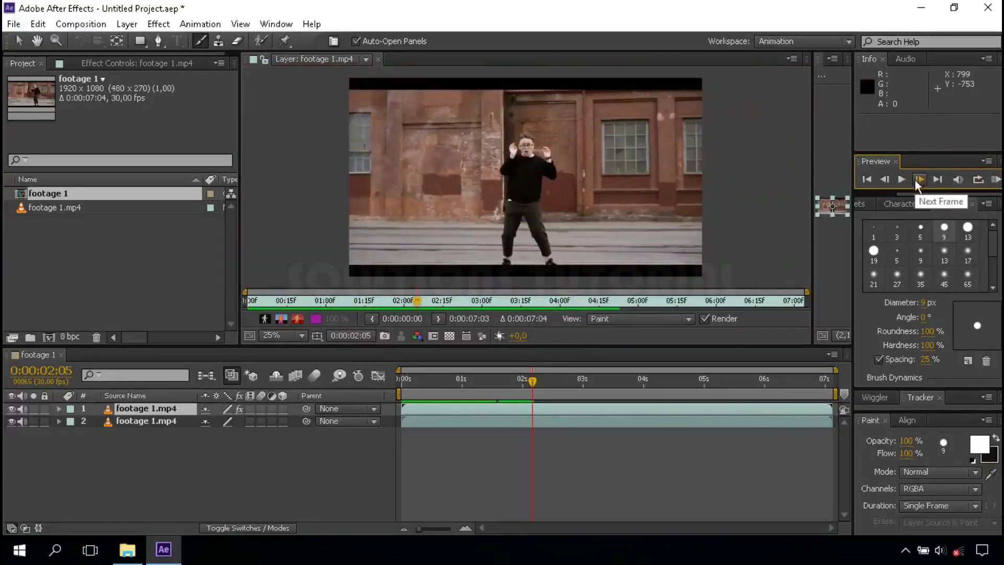
left_click(916, 179)
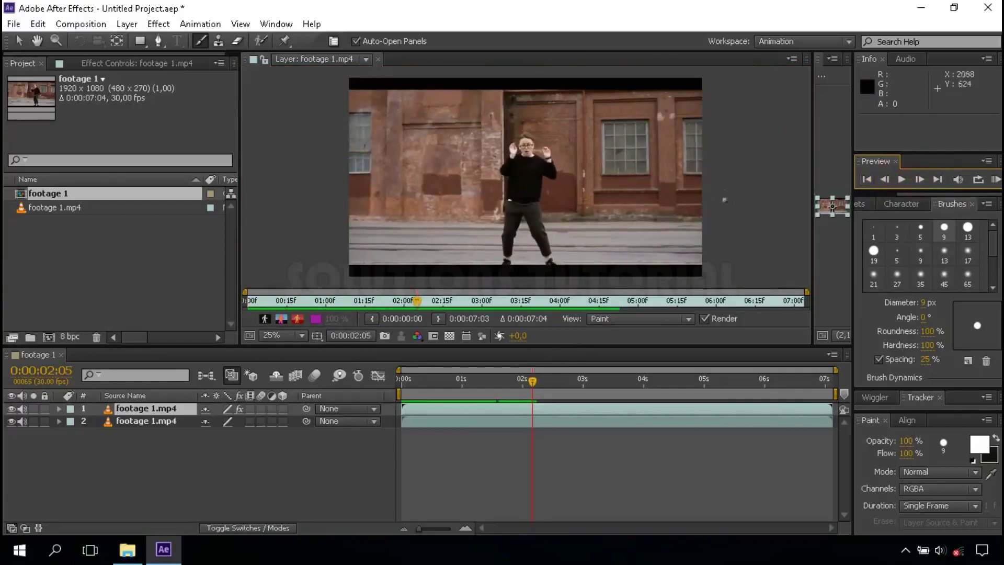
Step: Zoom in on the dancer and paint white leg strokes frame by frame over the next four frames
scroll(528, 225, "up", 4)
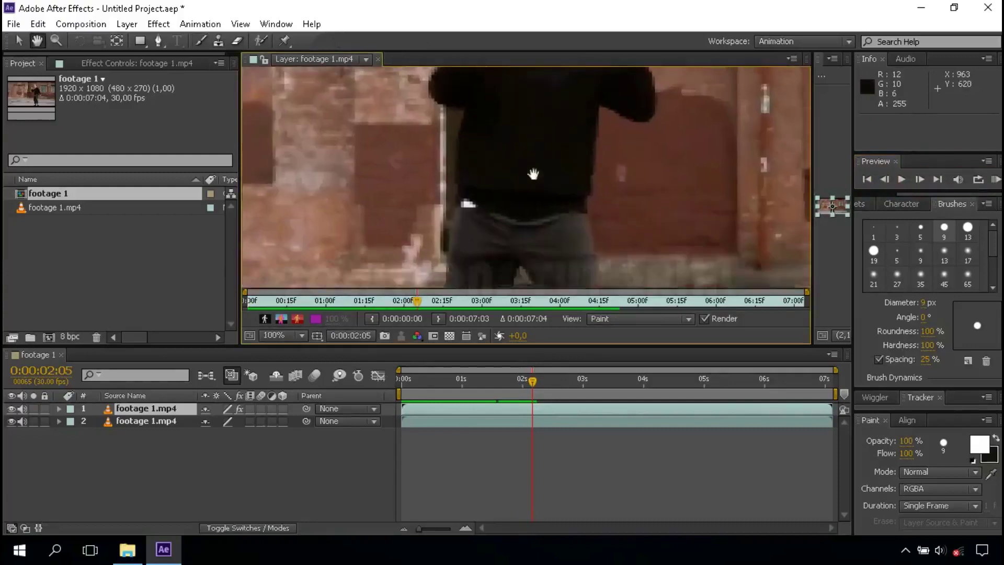
left_click_drag(522, 230, 534, 93)
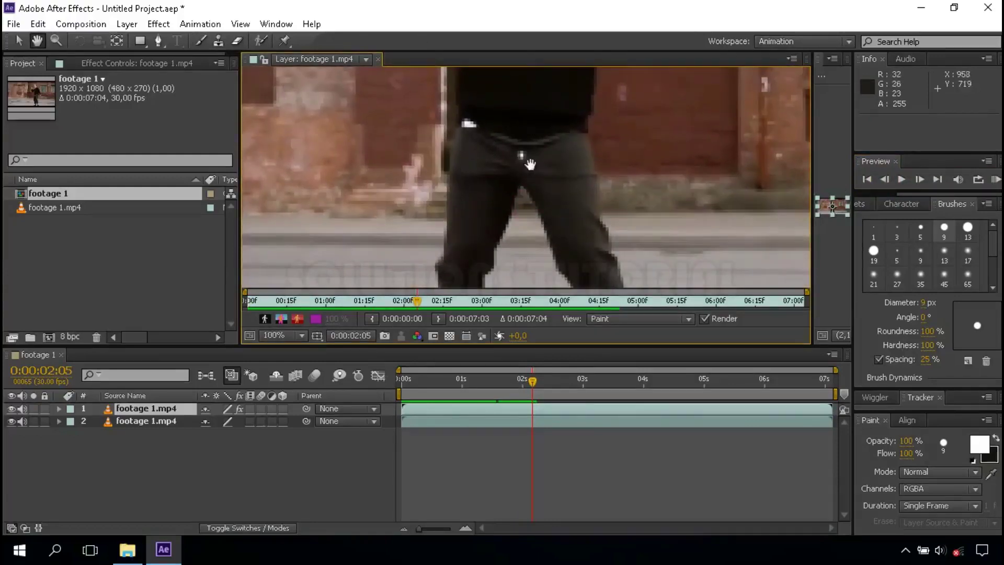
left_click_drag(530, 194, 531, 119)
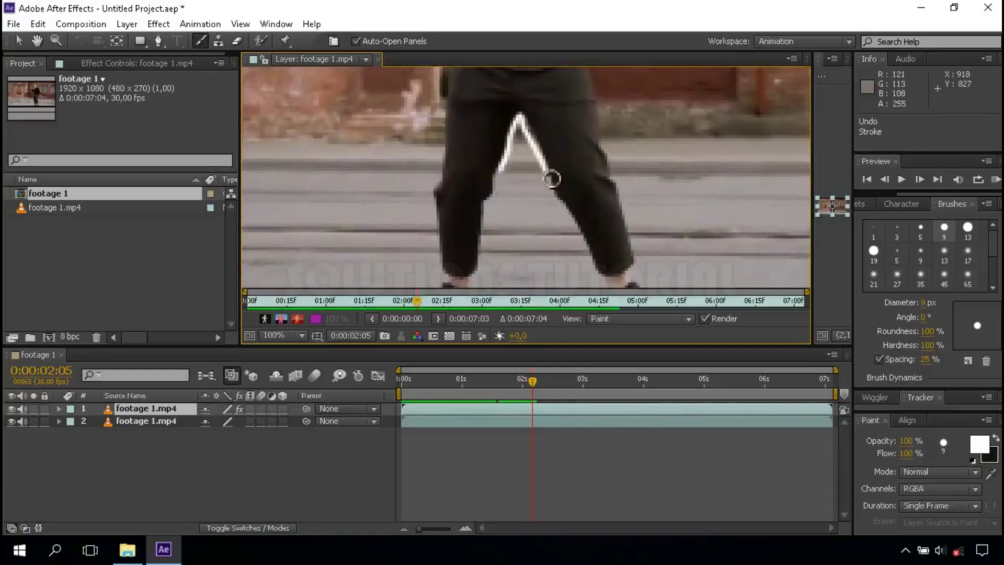
left_click(918, 179)
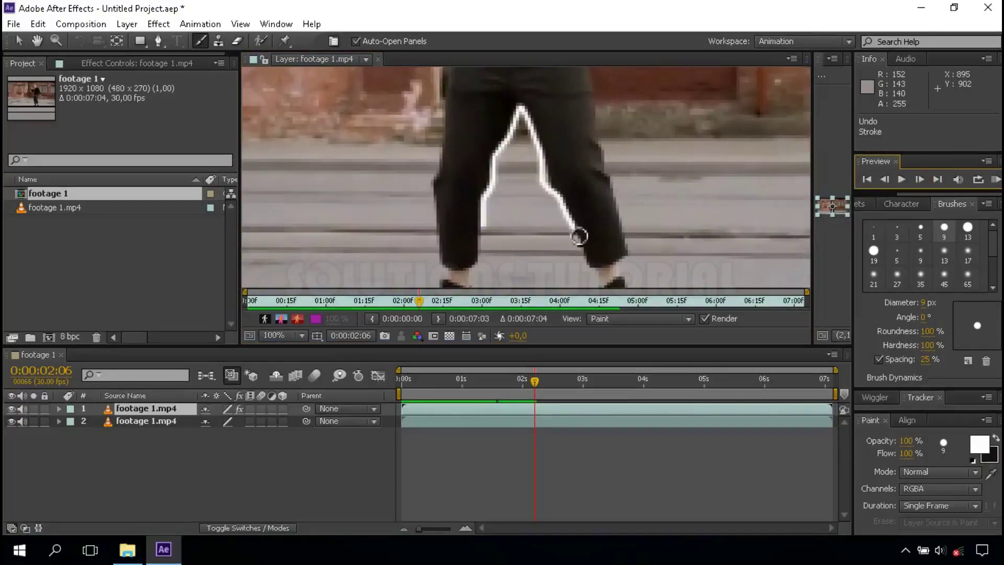
left_click_drag(582, 242, 582, 242)
left_click(919, 179)
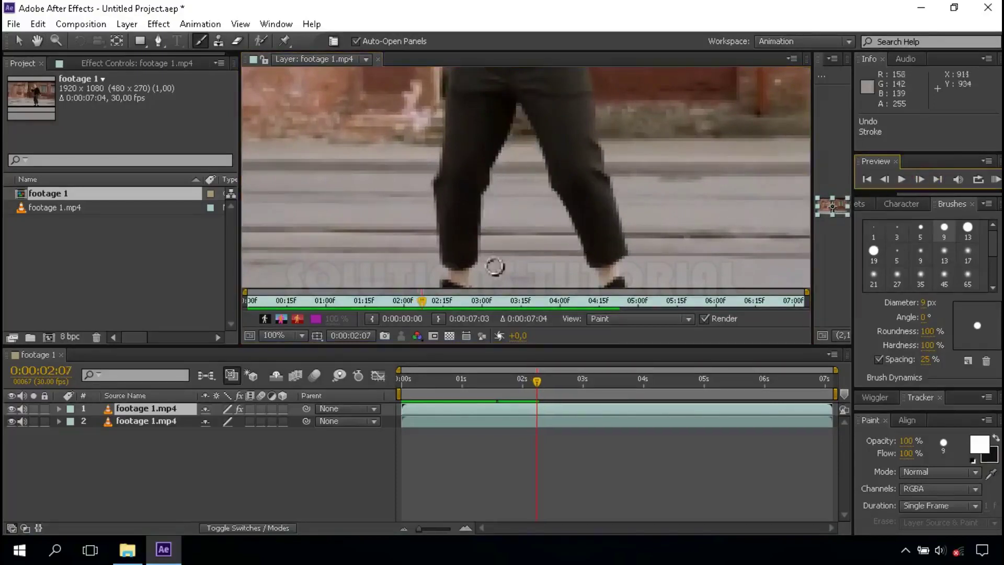
left_click_drag(487, 275, 596, 277)
left_click(919, 179)
mouse_move(472, 261)
left_mouse_down()
mouse_move(526, 111)
mouse_move(579, 285)
left_mouse_up()
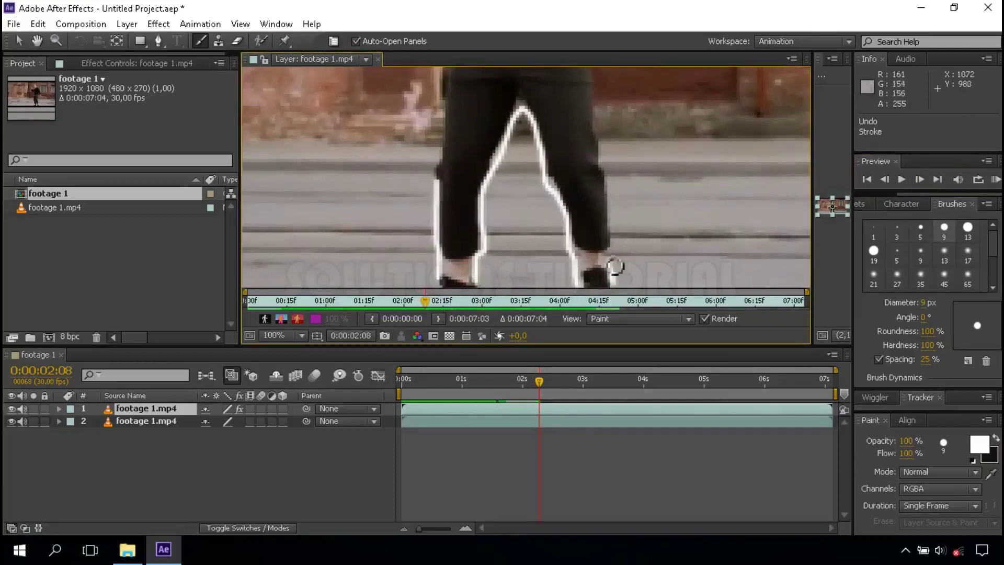
left_click(919, 178)
mouse_move(494, 239)
left_mouse_down()
mouse_move(549, 202)
mouse_move(579, 285)
left_mouse_up()
Step: Trace white strokes up both legs and the body's left side, then advance a frame
left_click_drag(454, 282, 442, 76)
mouse_move(601, 298)
left_mouse_down()
mouse_move(599, 84)
mouse_move(589, 214)
left_mouse_up()
left_click_drag(434, 225, 460, 97)
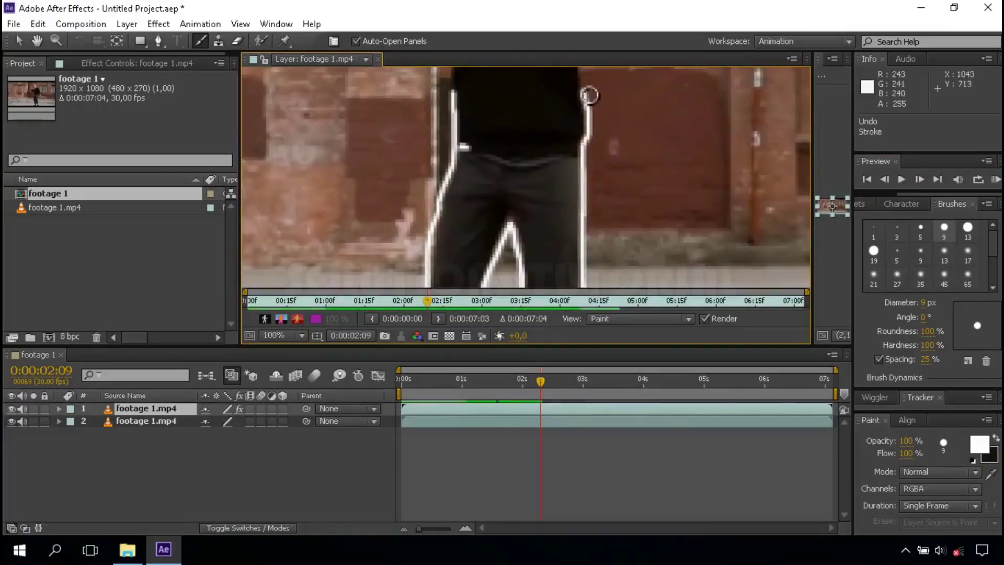
left_click(919, 179)
Step: Outline the right leg from the foot up and both edges of the upper body
scroll(518, 206, "down", 3)
scroll(518, 157, "down", 3)
mouse_move(512, 91)
left_mouse_down()
mouse_move(525, 277)
mouse_move(525, 143)
left_mouse_up()
left_click_drag(568, 286, 590, 83)
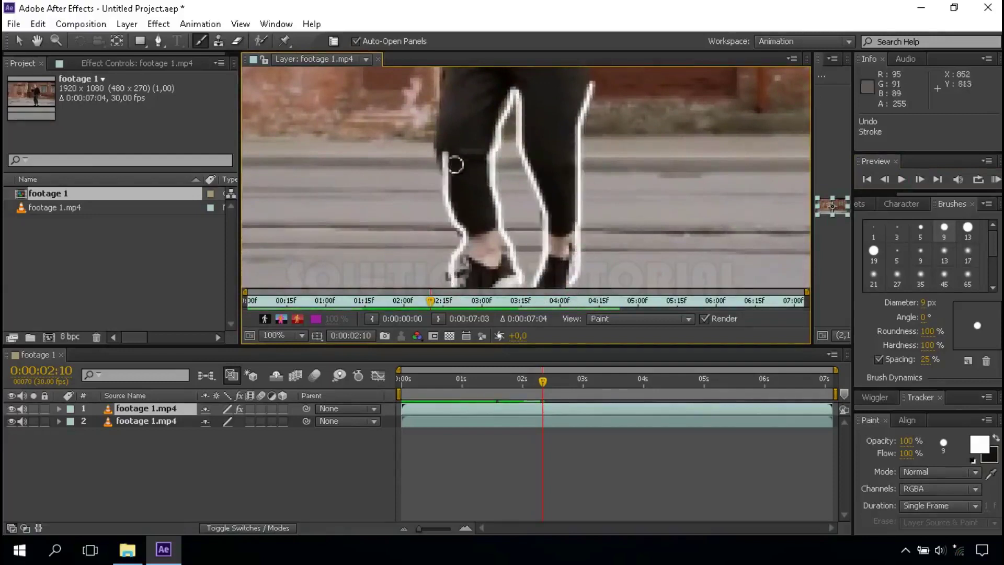
left_click_drag(442, 168, 434, 82)
scroll(471, 105, "up", 6)
left_click_drag(411, 282, 428, 73)
mouse_move(564, 233)
left_mouse_down()
mouse_move(559, 103)
mouse_move(553, 221)
left_mouse_up()
left_click_drag(418, 178, 369, 97)
left_click_drag(537, 178, 580, 94)
scroll(554, 157, "up", 1)
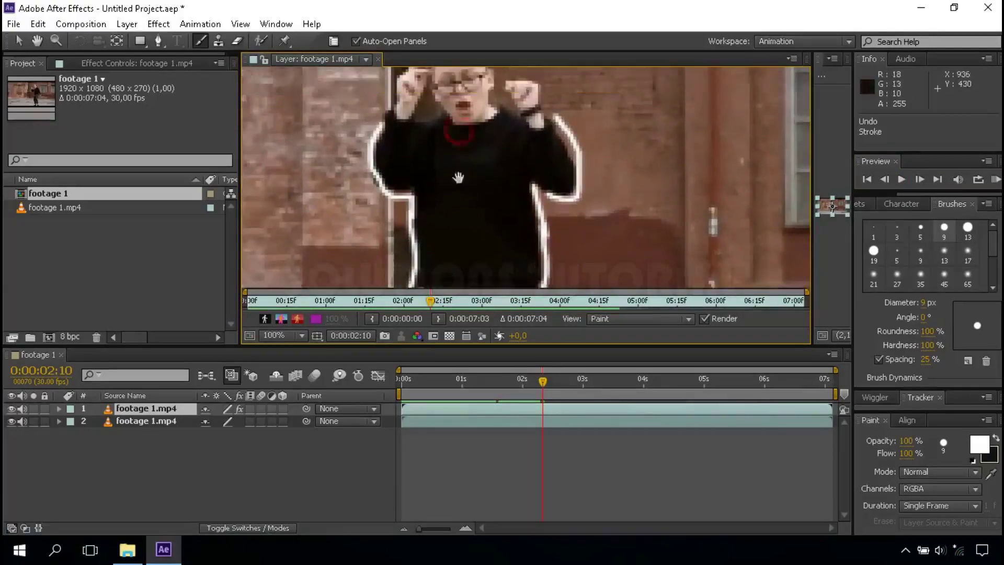
scroll(502, 195, "down", 2)
Step: On the next frame, trace both legs' edges and the body's right edge up to 0:00:02:11
key("Page_Down")
left_click_drag(548, 228, 461, 158)
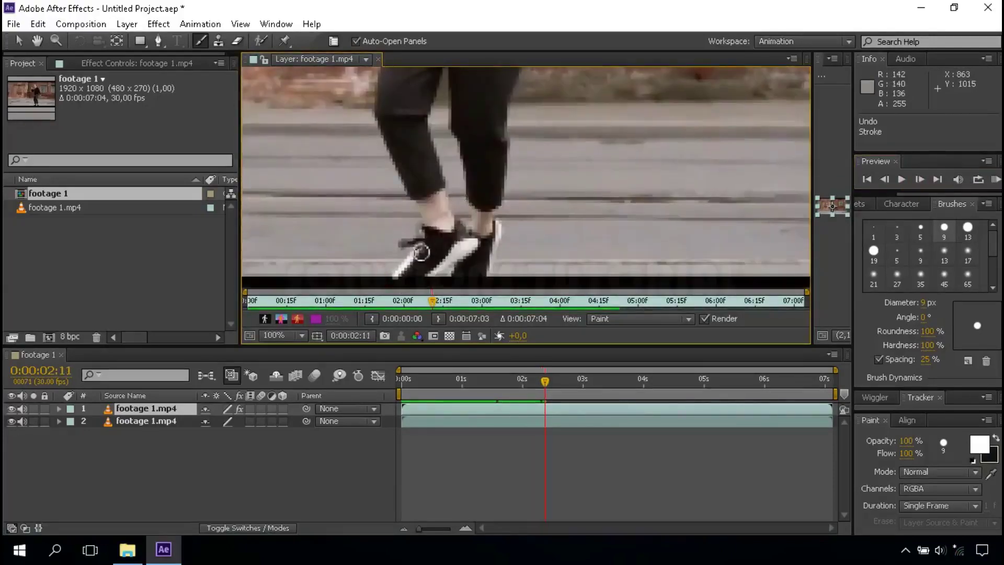
left_click_drag(418, 235, 371, 108)
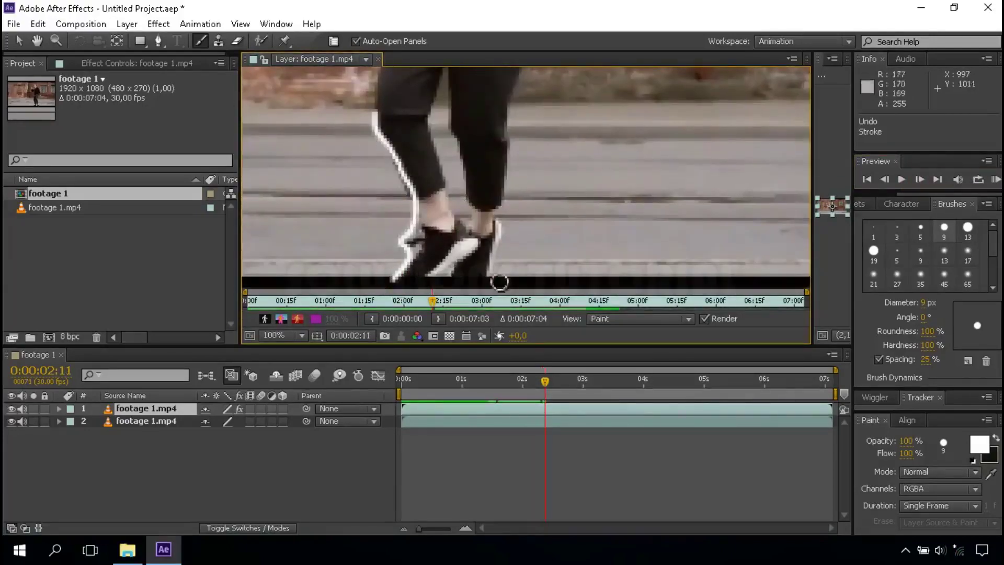
left_click_drag(494, 288, 522, 73)
scroll(518, 104, "up", 1)
mouse_move(468, 270)
left_mouse_down()
mouse_move(446, 170)
mouse_move(466, 267)
left_mouse_up()
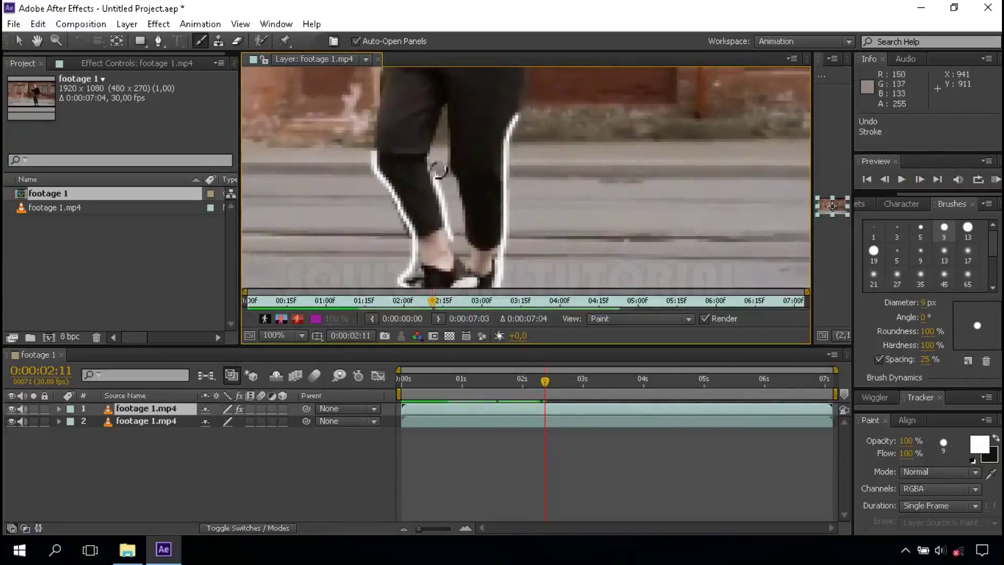
left_click_drag(434, 105, 463, 272)
mouse_move(365, 142)
left_mouse_down()
mouse_move(357, 226)
mouse_move(401, 81)
left_mouse_up()
left_click_drag(507, 215, 523, 99)
scroll(441, 208, "up", 2)
left_click_drag(385, 225, 388, 160)
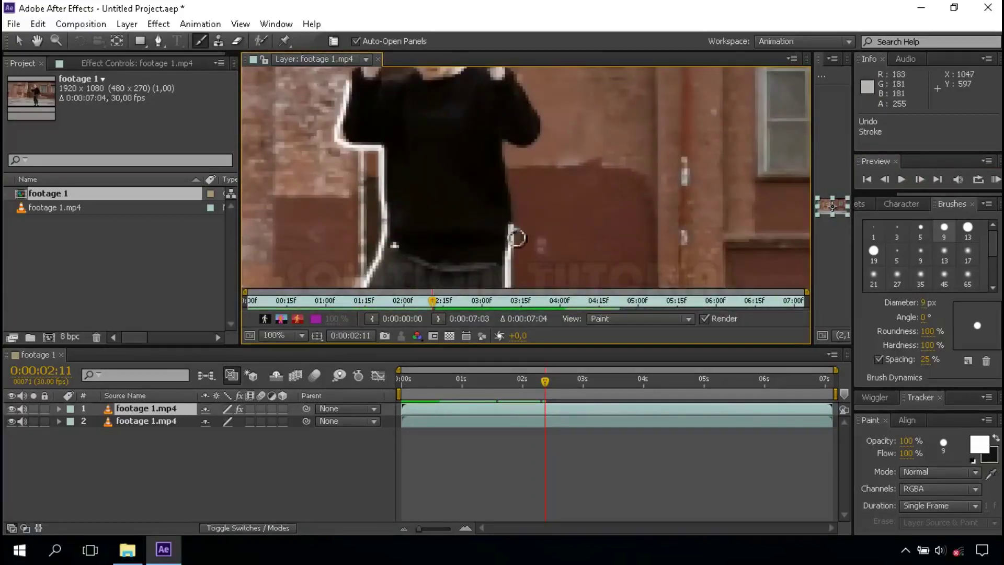
left_click_drag(517, 238, 549, 123)
left_click_drag(356, 113, 354, 228)
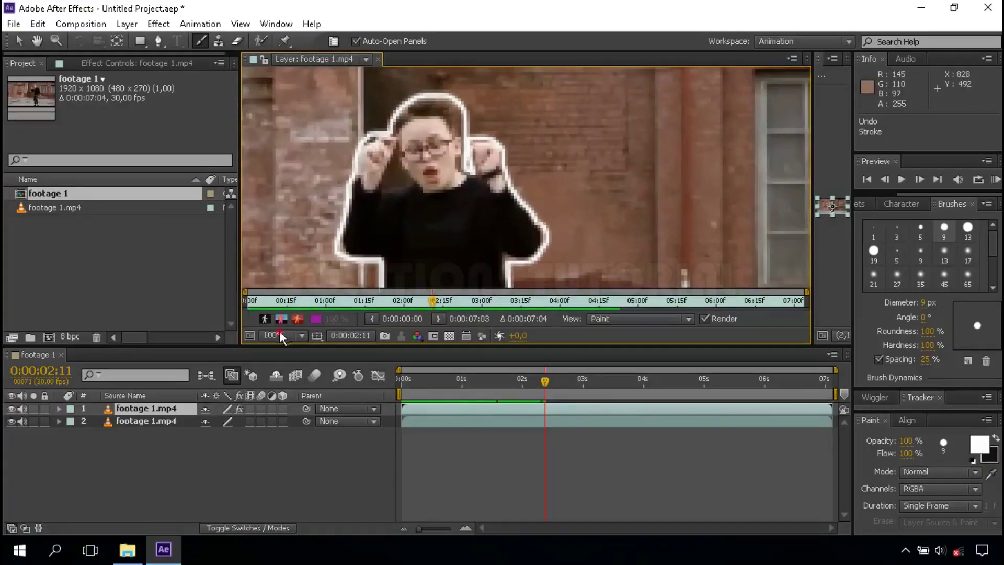
Step: Zoom the viewer to 25%, RAM-preview the painted outlines, then step to frame 0:00:02:12
left_click(280, 335)
left_click(293, 179)
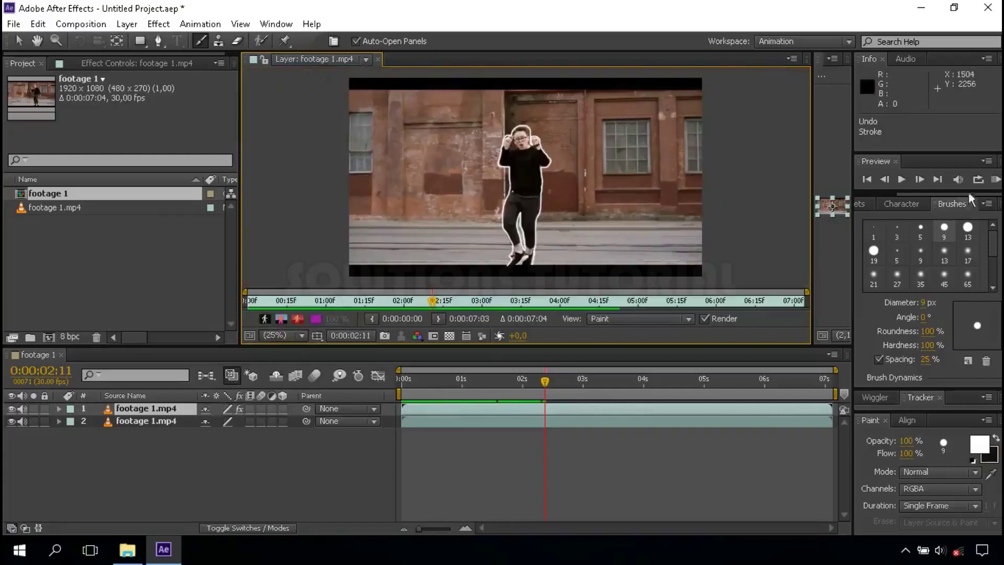
left_click(996, 180)
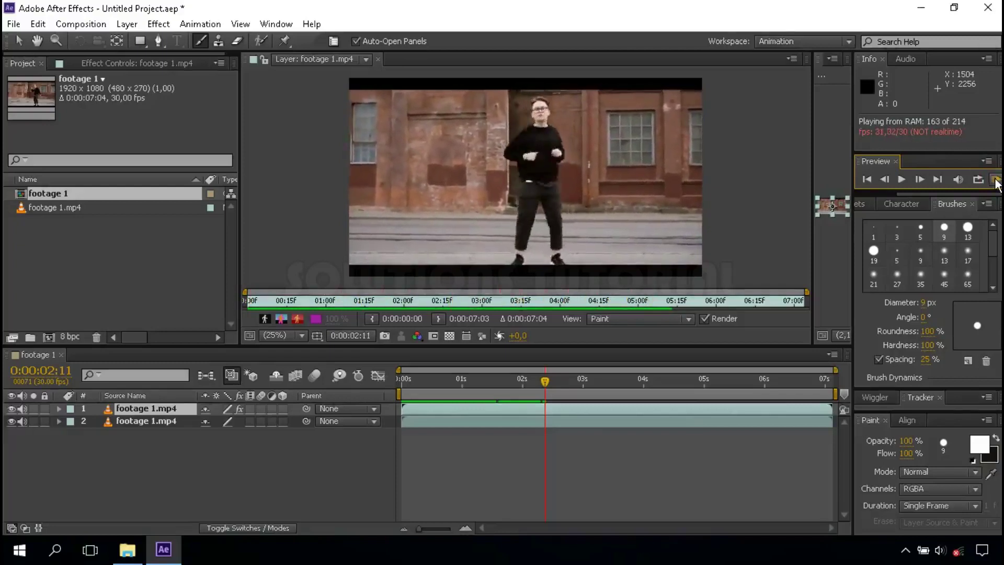
left_click(870, 180)
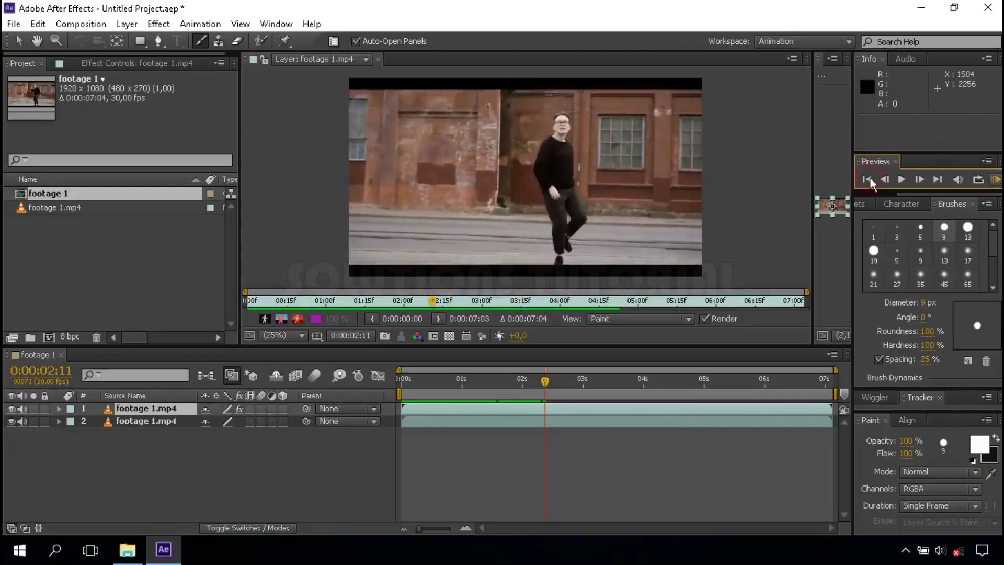
left_click(923, 182)
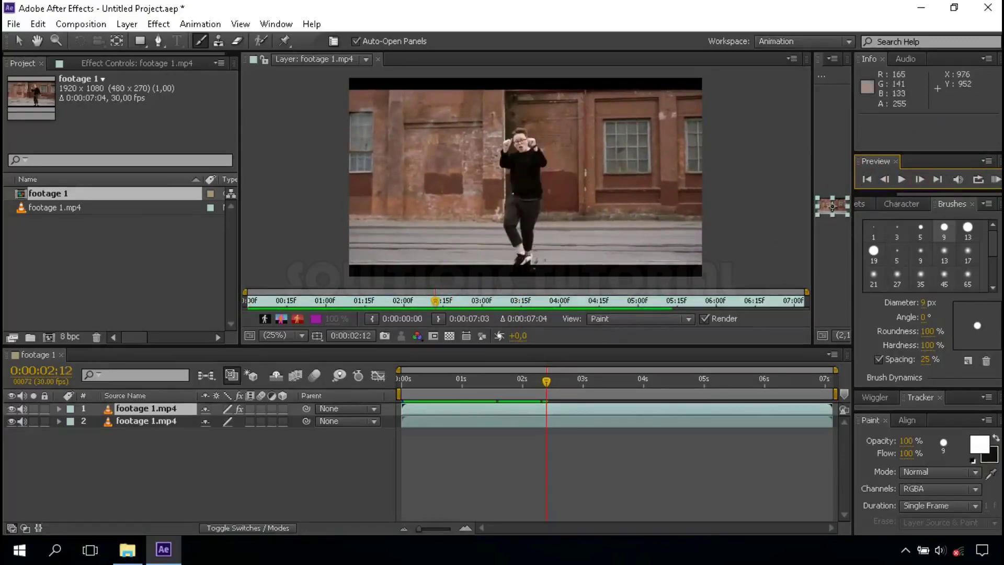
Step: Zoom to 100% on the dancer's shoes and paint white rings around them on two frames
scroll(530, 268, "up", 4)
left_click_drag(531, 264, 519, 127)
left_click_drag(511, 186, 513, 164)
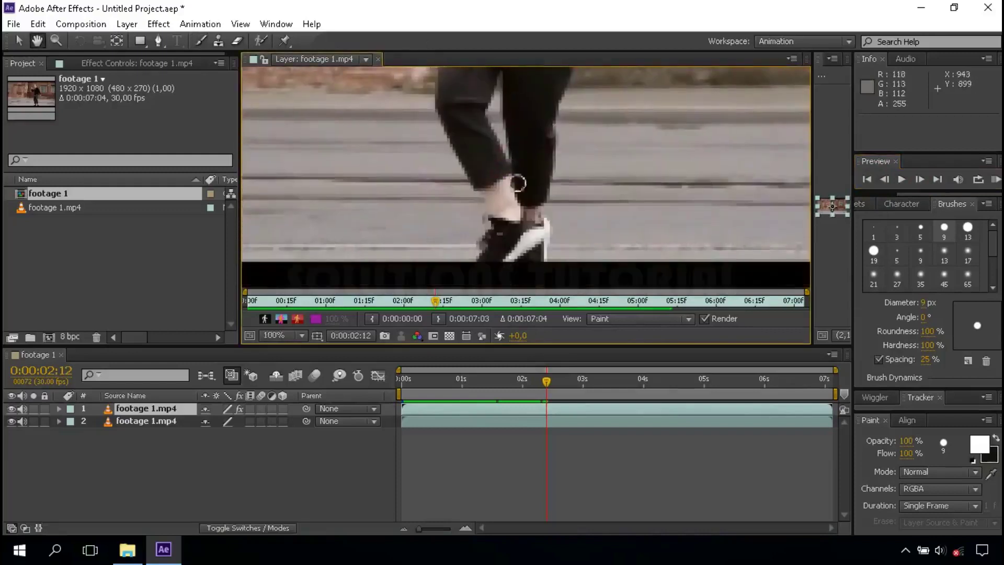
left_click_drag(467, 241, 564, 258)
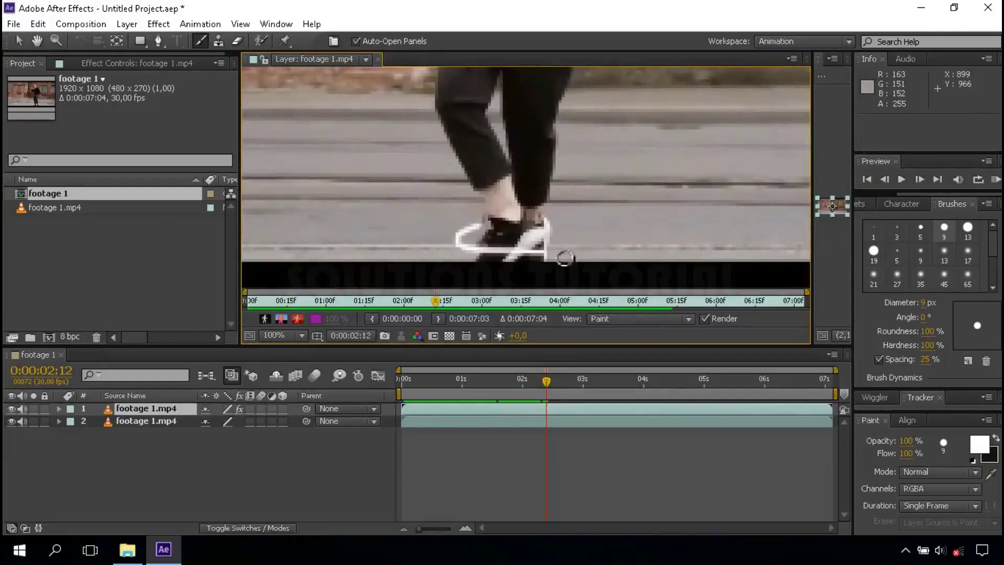
left_click(924, 180)
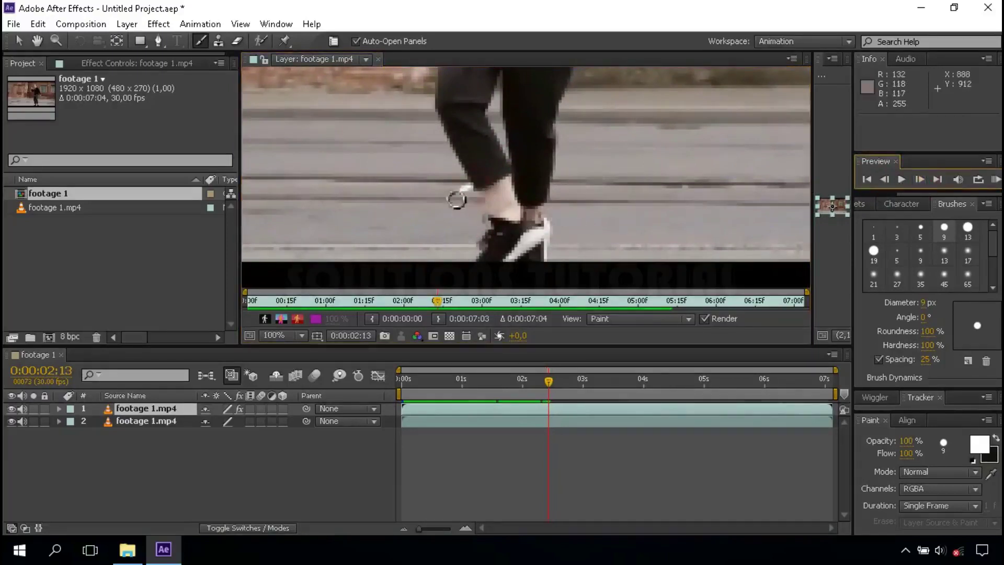
left_click_drag(456, 199, 586, 216)
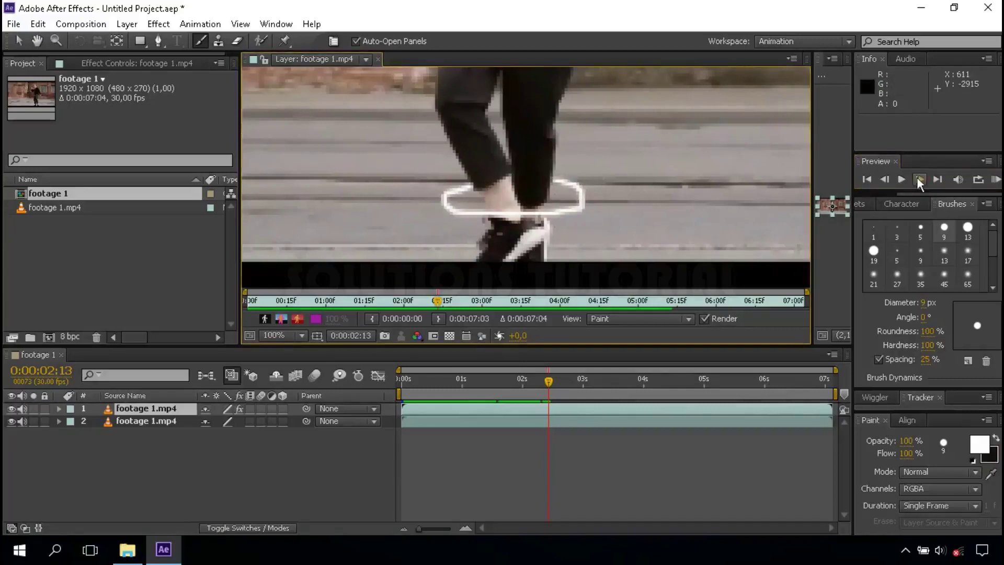
left_click(919, 179)
Step: Paint white hoops around the leg, waist and body on successive frames
left_click_drag(463, 174, 580, 188)
left_click(920, 179)
left_click_drag(423, 156, 442, 137)
mouse_move(442, 172)
left_mouse_down()
mouse_move(426, 151)
mouse_move(523, 219)
left_mouse_up()
left_click(920, 179)
left_click(919, 180)
left_click_drag(462, 178, 594, 168)
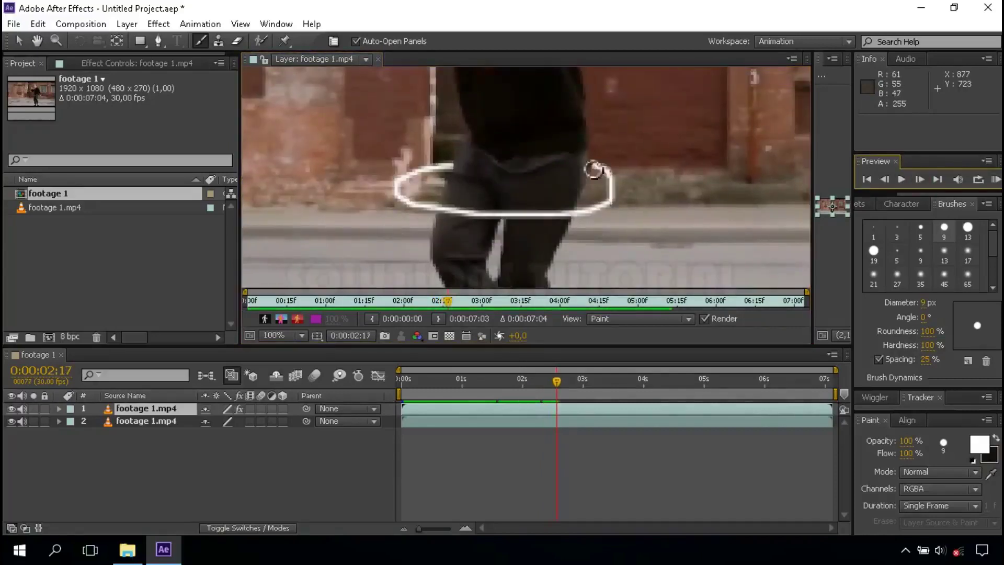
left_click(919, 180)
left_click_drag(425, 157, 585, 184)
left_click(920, 179)
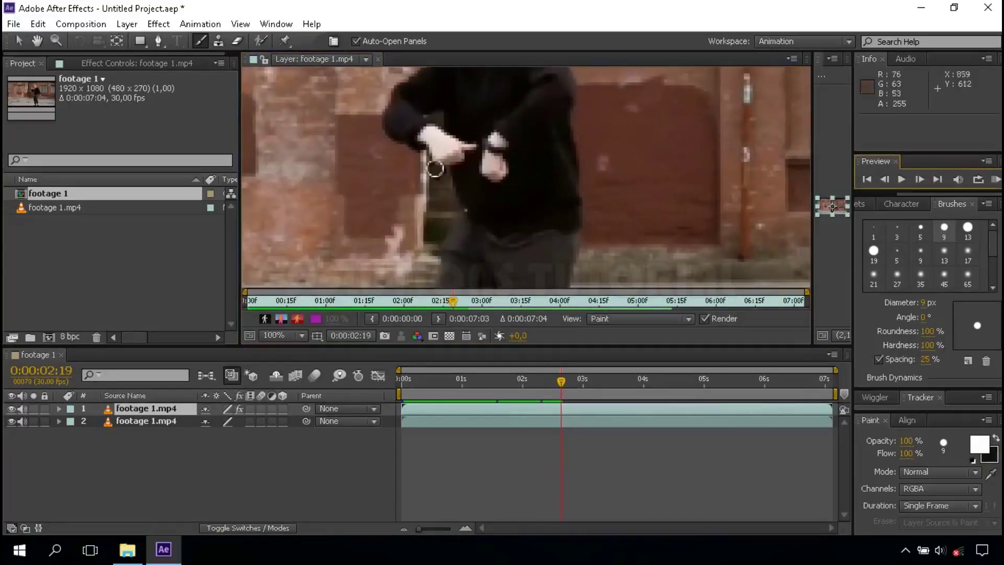
left_click_drag(429, 157, 639, 173)
left_click(920, 180)
Step: Continue painting hoops around the dancer and an arc over his head, stepping through frames
left_click_drag(403, 124, 580, 95)
left_click(919, 179)
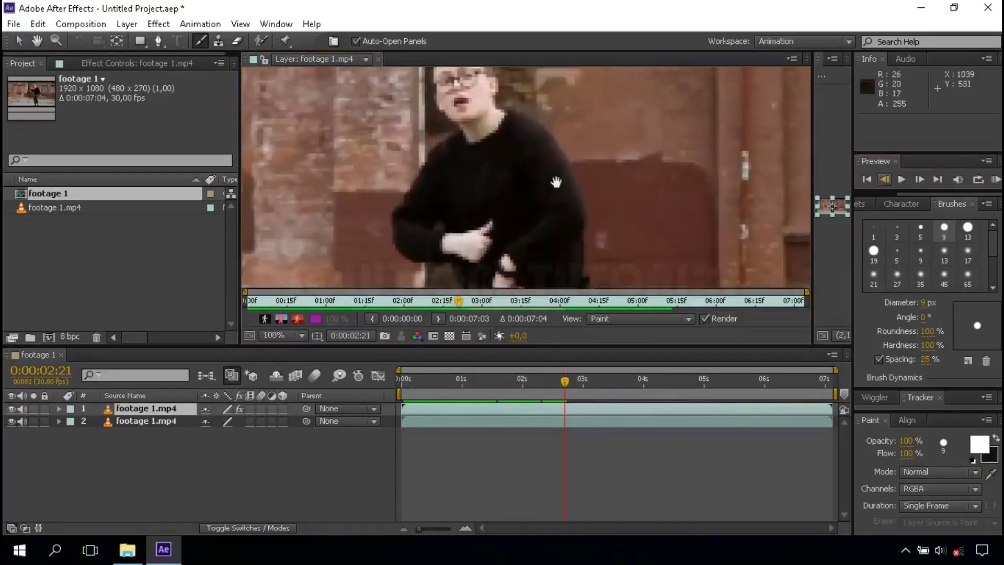
left_click_drag(556, 179, 555, 172)
left_click(919, 180)
mouse_move(440, 135)
left_mouse_down()
mouse_move(516, 123)
mouse_move(578, 143)
left_mouse_up()
left_click(919, 179)
left_click(920, 180)
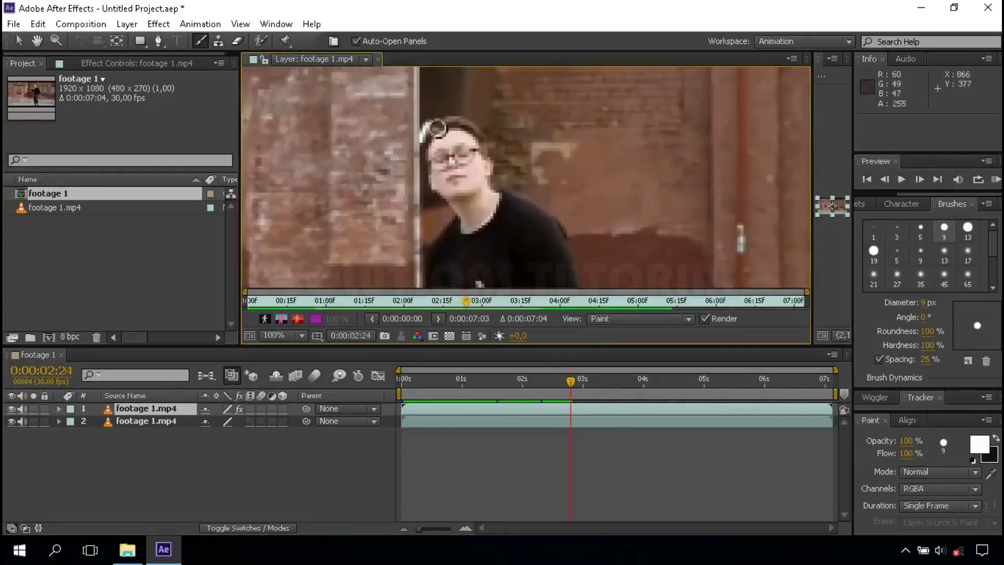
left_click_drag(423, 175, 486, 131)
left_click(919, 180)
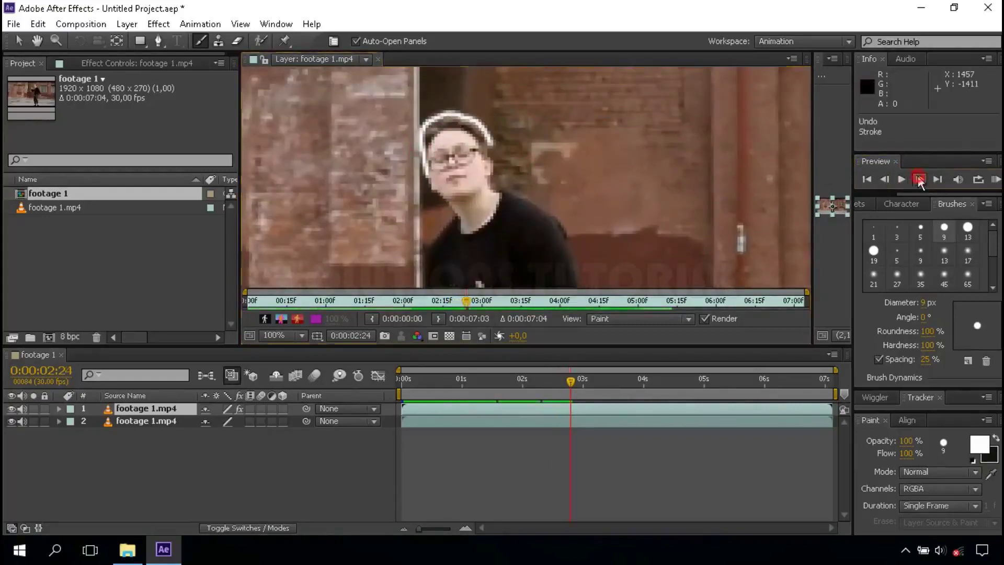
left_click(919, 179)
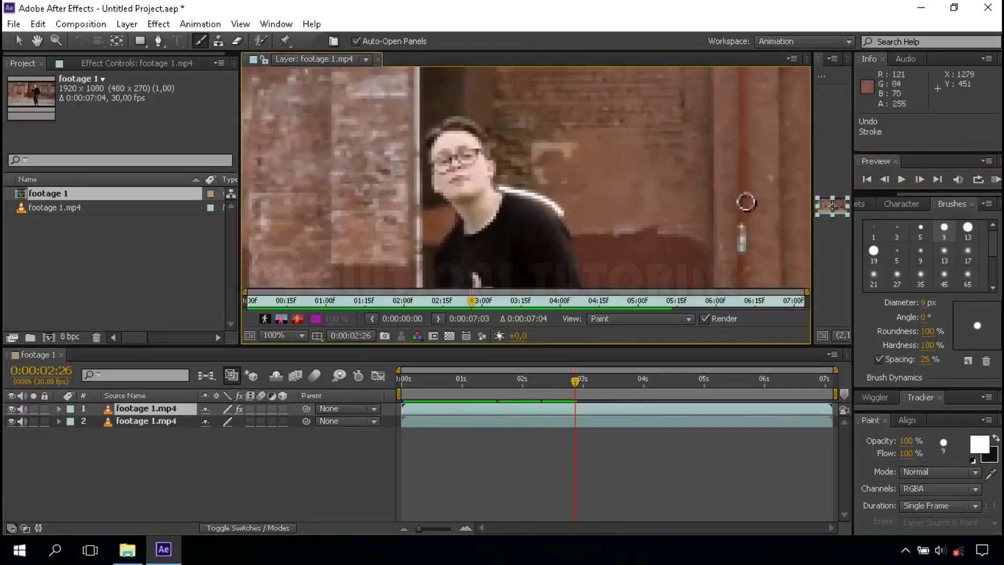
left_click(916, 179)
left_click(916, 179)
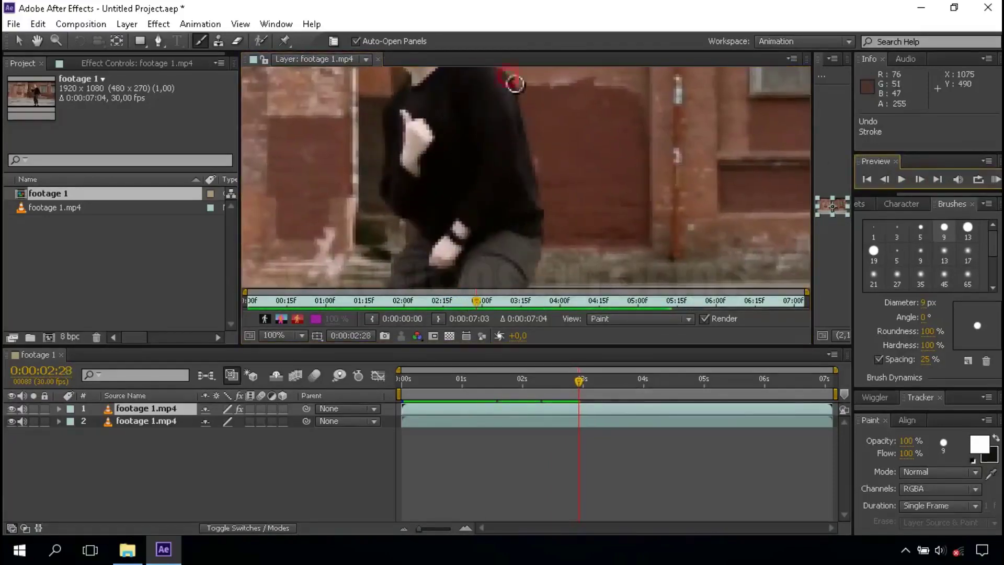
left_click(918, 179)
left_click(923, 179)
Step: Paint white streaks beside the arm, side and shoe through 0:00:03:09, then reset zoom to 25%
left_click_drag(542, 120, 567, 211)
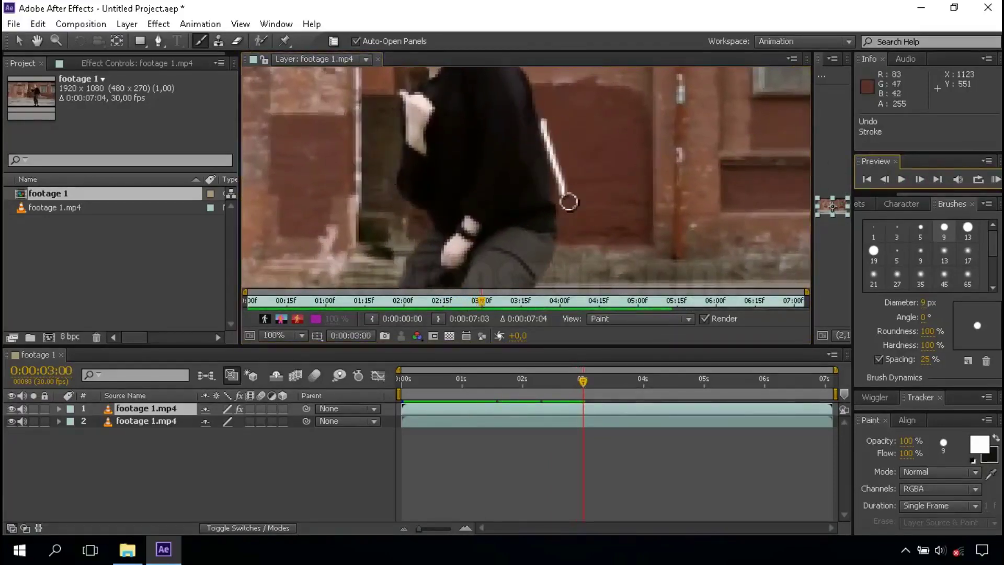
left_click(921, 180)
left_click_drag(550, 167, 558, 255)
left_click(921, 180)
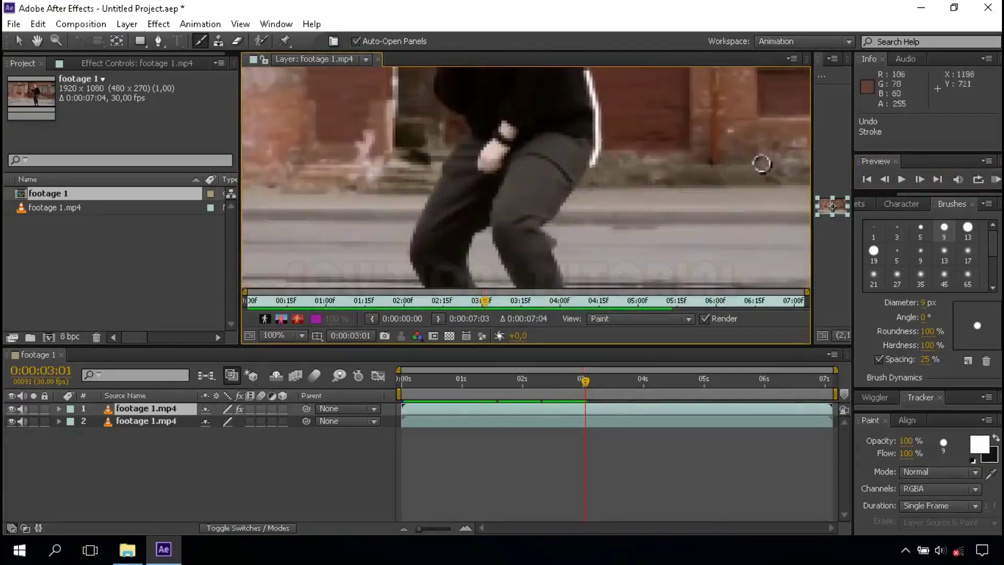
left_click_drag(601, 101, 601, 188)
left_click(911, 177)
mouse_move(609, 121)
left_mouse_down()
mouse_move(615, 150)
mouse_move(551, 251)
left_mouse_up()
left_click(919, 180)
left_click(919, 180)
left_click_drag(583, 98, 575, 157)
left_click(919, 180)
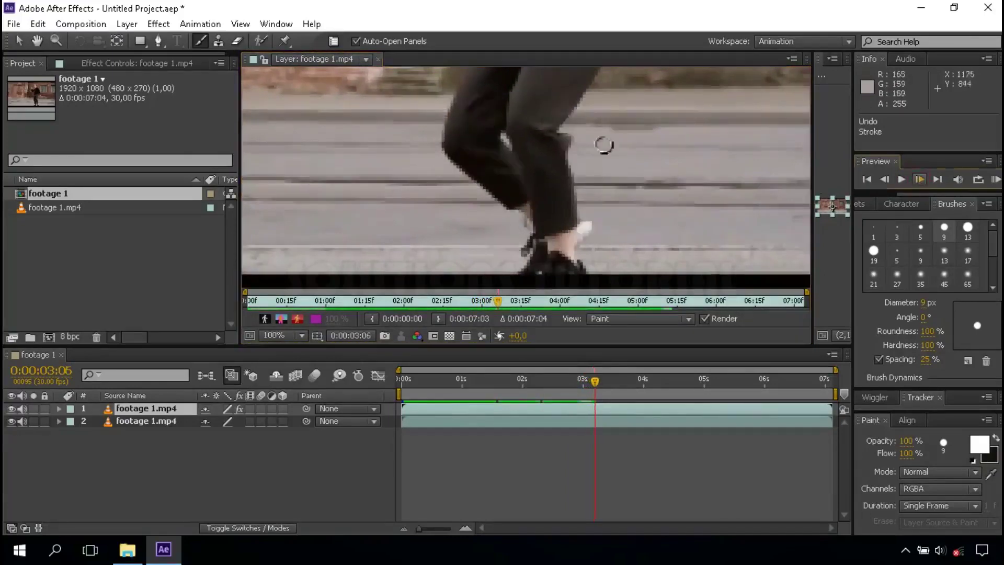
left_click(919, 180)
left_click(919, 180)
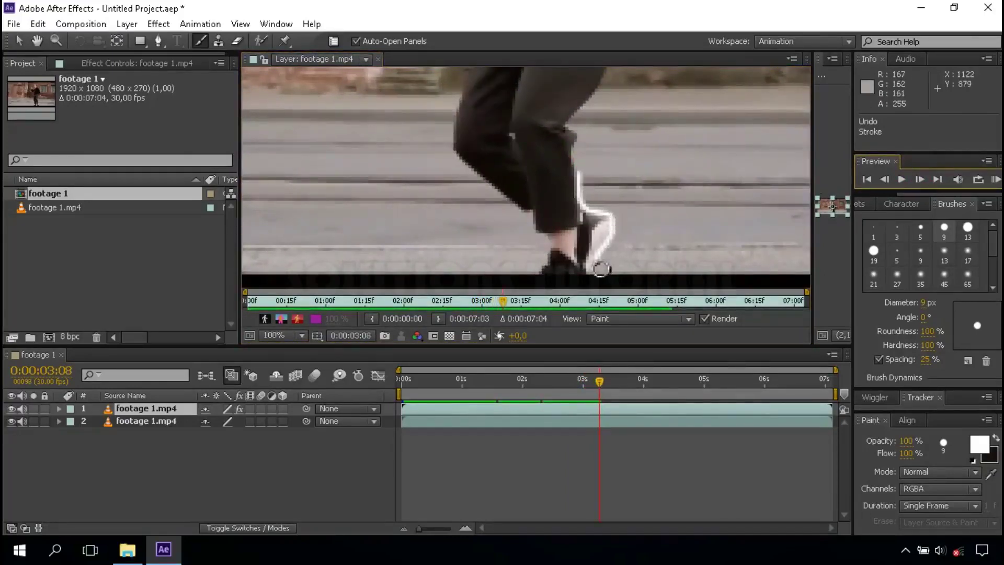
left_click(919, 179)
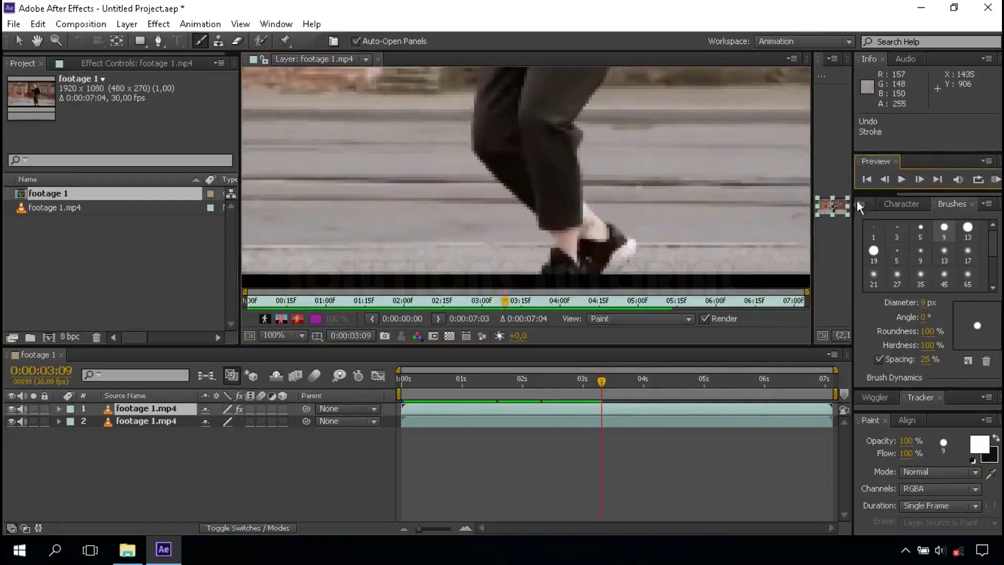
left_click(266, 334)
left_click(296, 175)
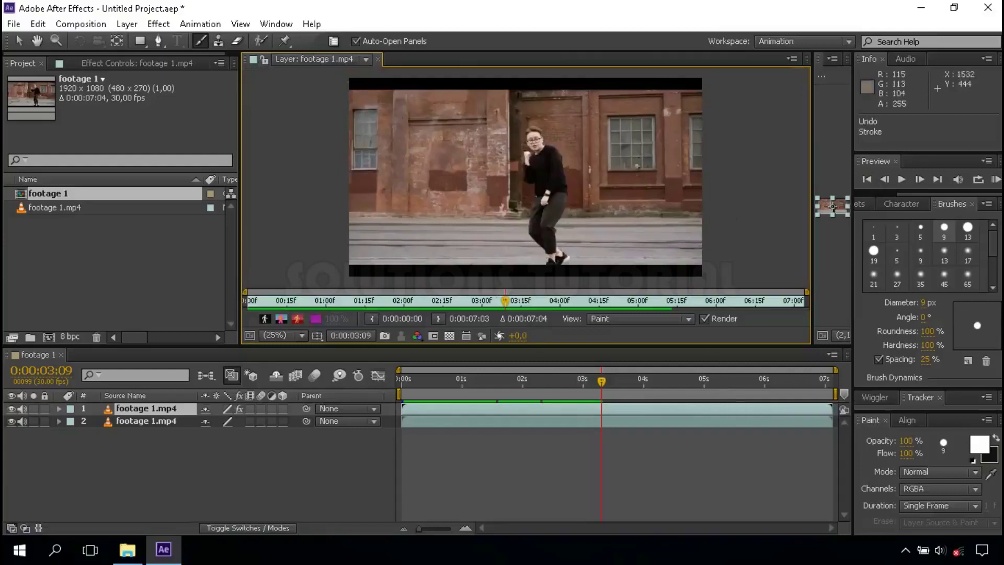
Step: Preview the painted footage, then switch to the Selection tool and close the Layer viewer
left_click(983, 181)
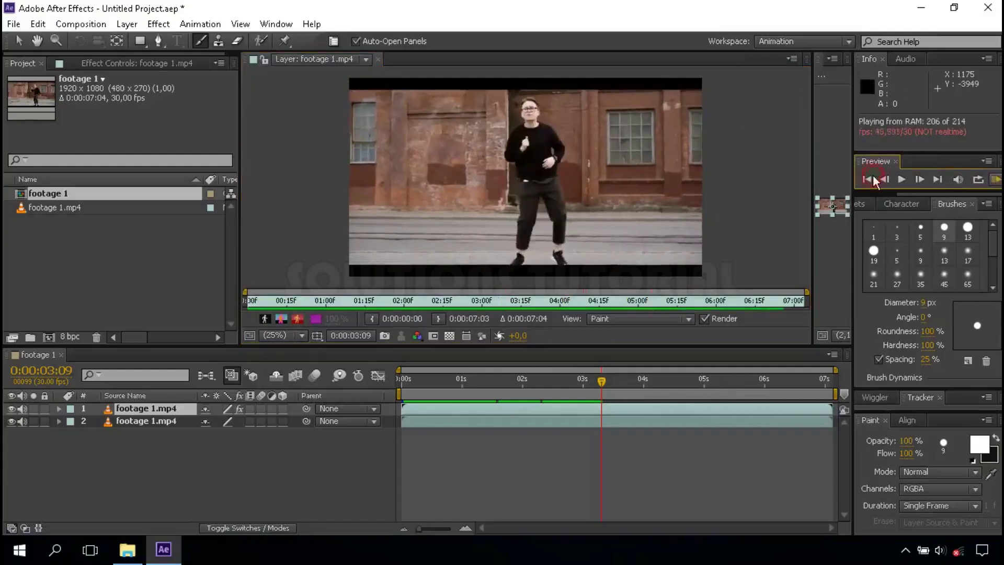
left_click(876, 181)
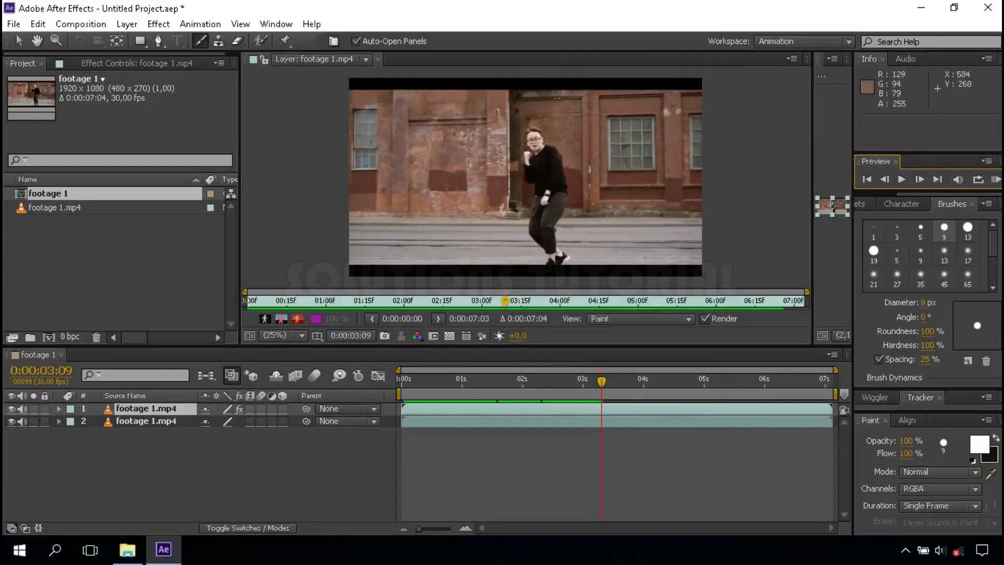
left_click(17, 40)
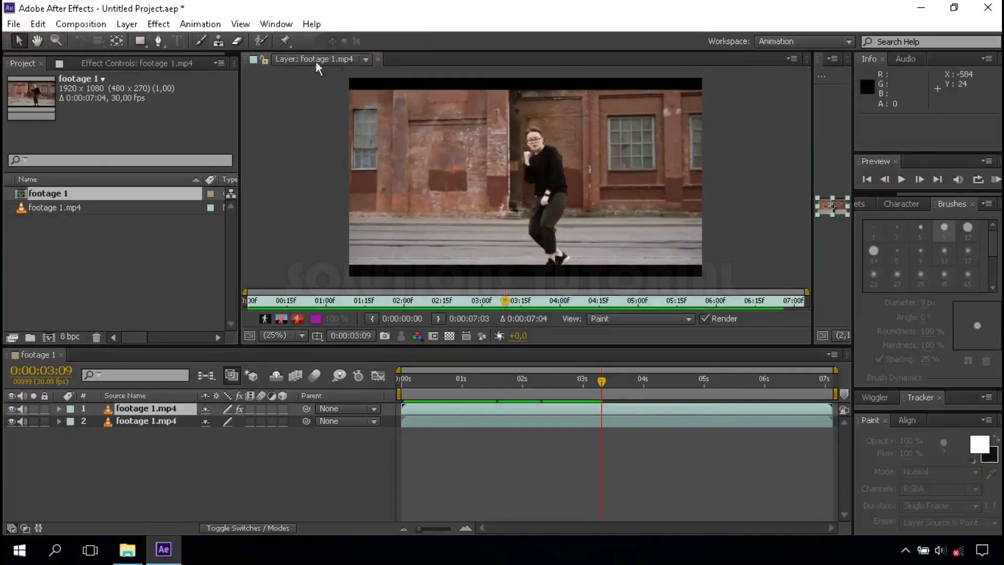
left_click(377, 59)
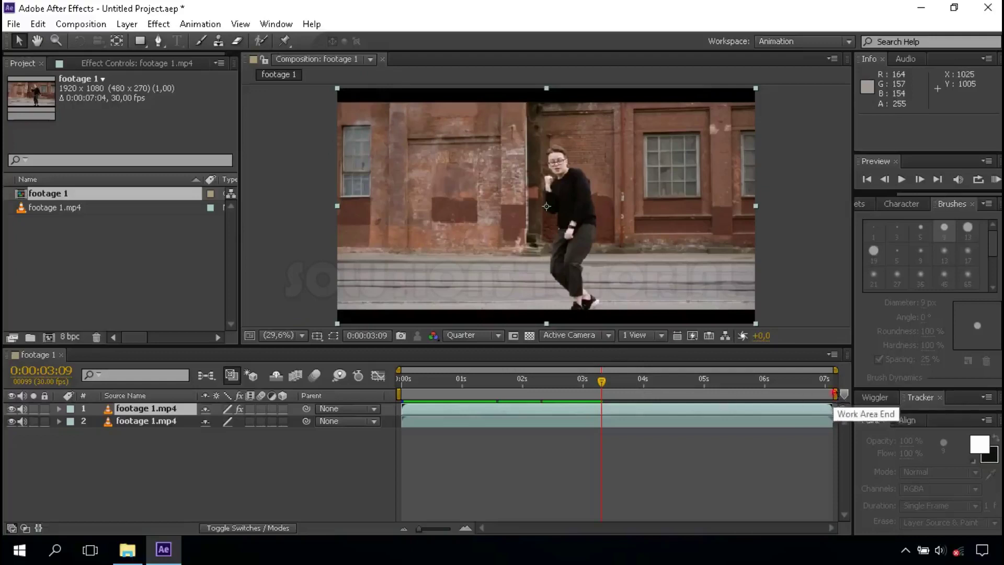
Step: End the work area at 4 seconds, RAM-preview it, and move layer 1 to about 0:00:02:10
left_click_drag(834, 394, 651, 394)
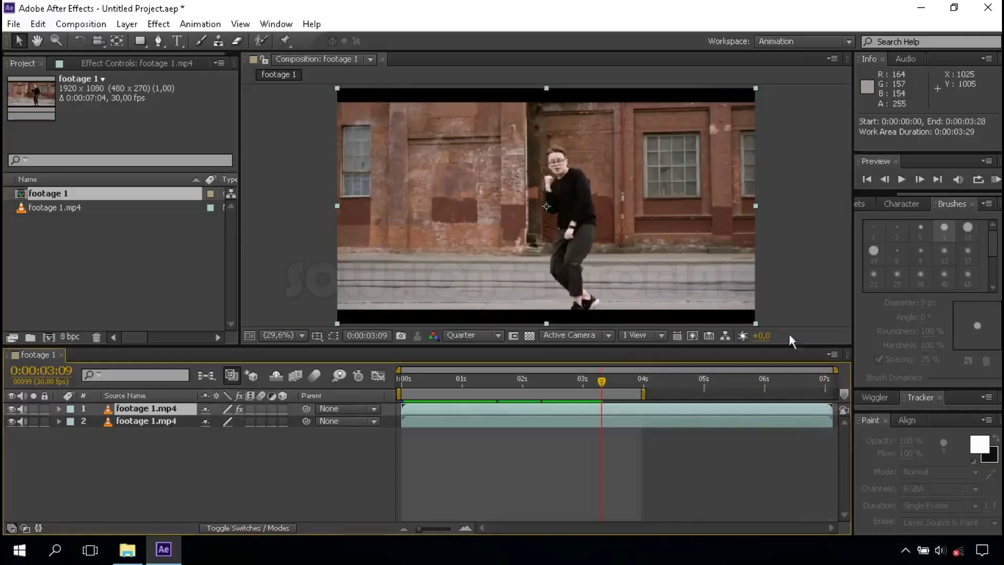
left_click(997, 179)
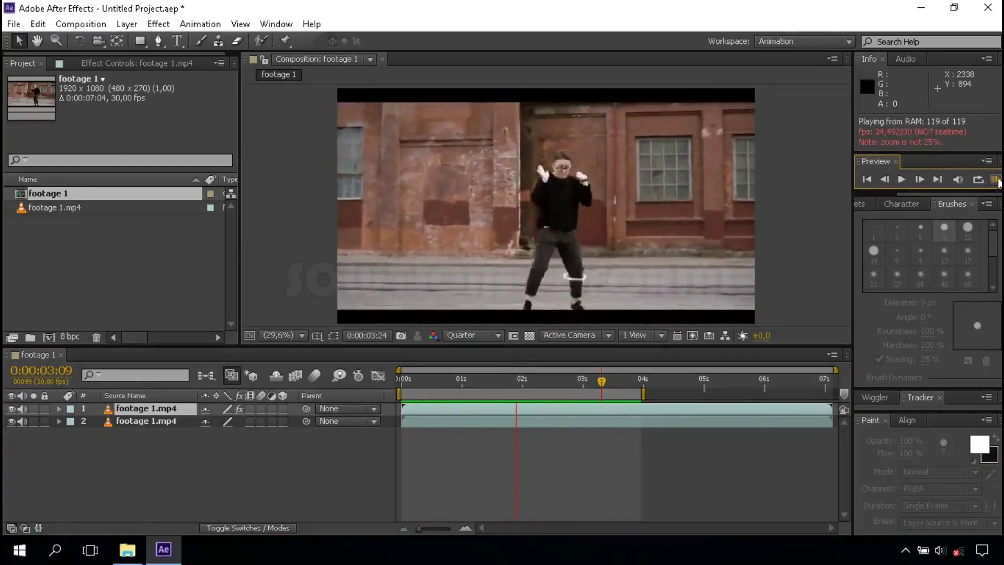
left_click(998, 181)
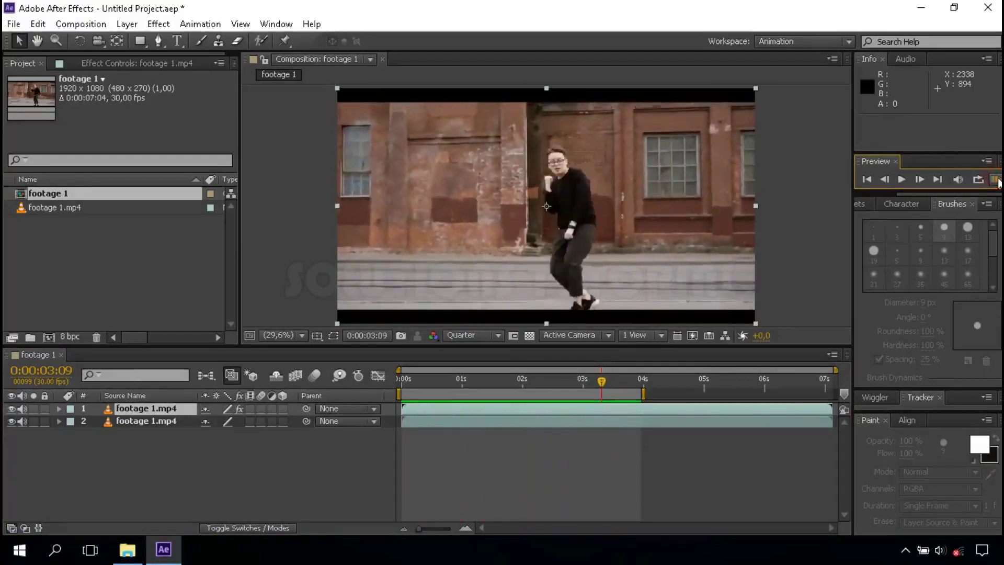
left_click(148, 407)
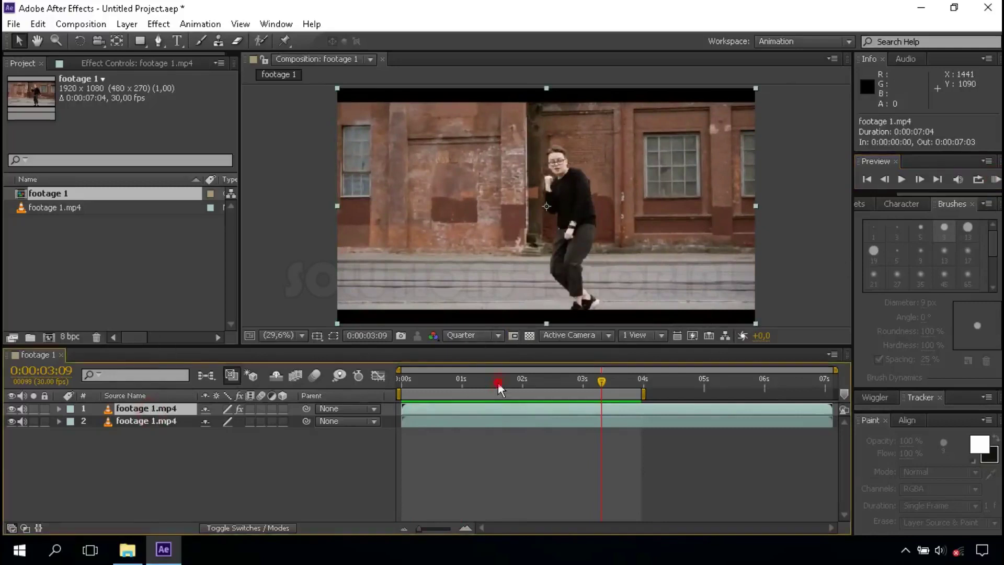
left_click_drag(498, 381, 541, 387)
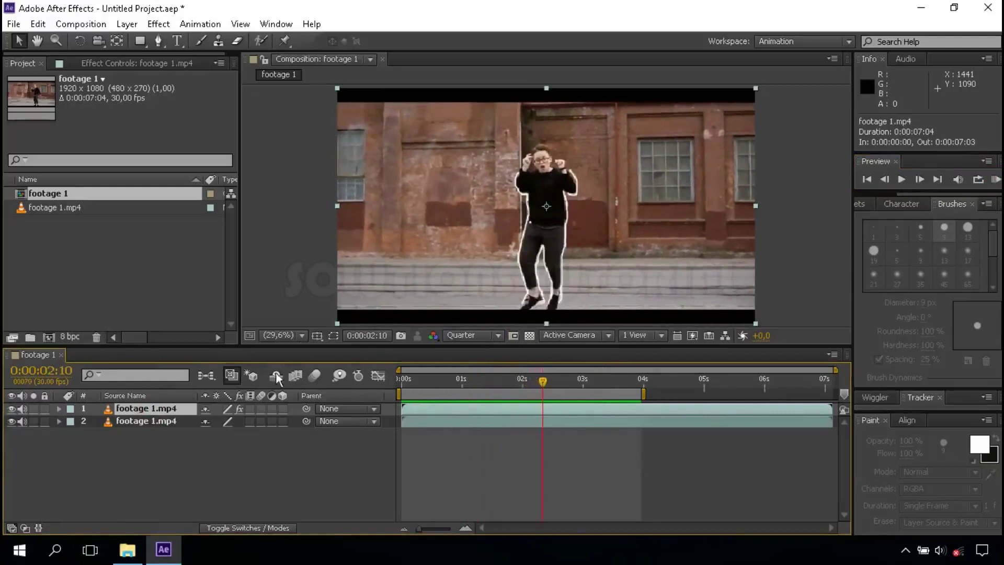
Step: Turn on Paint on Transparent, then expand and collapse layer 1's Paint brush strokes
left_click(156, 62)
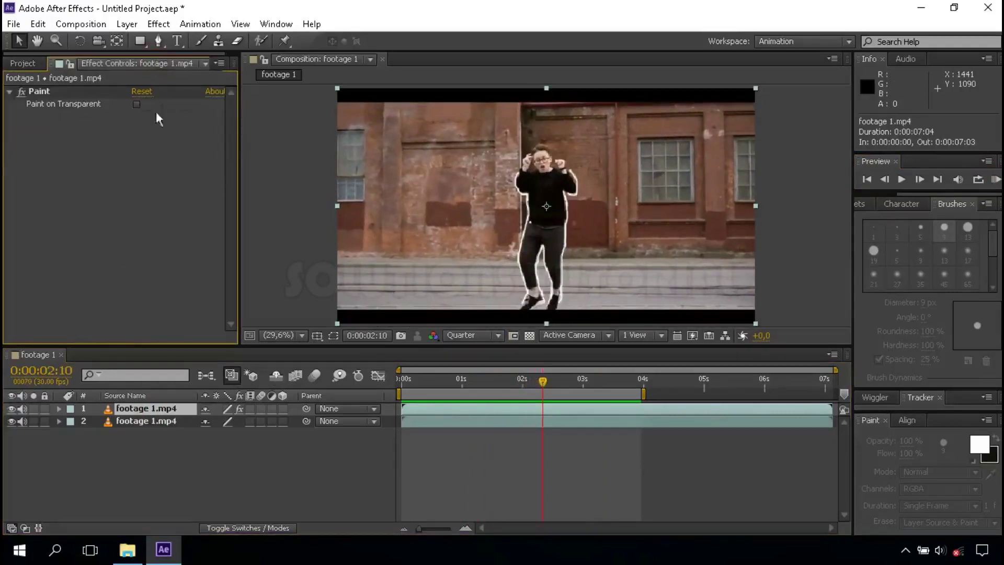
left_click(135, 107)
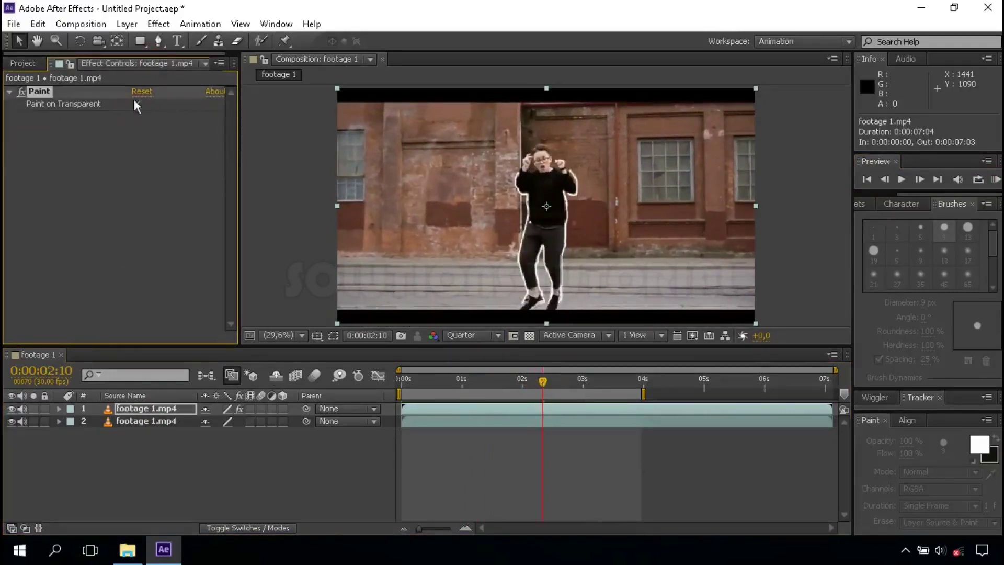
left_click(59, 408)
left_click(72, 421)
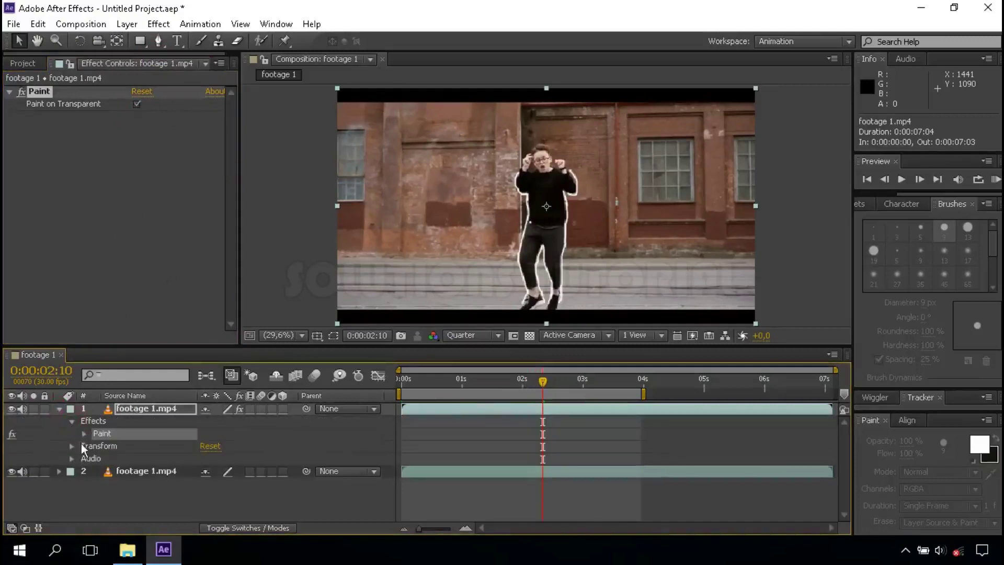
left_click(83, 433)
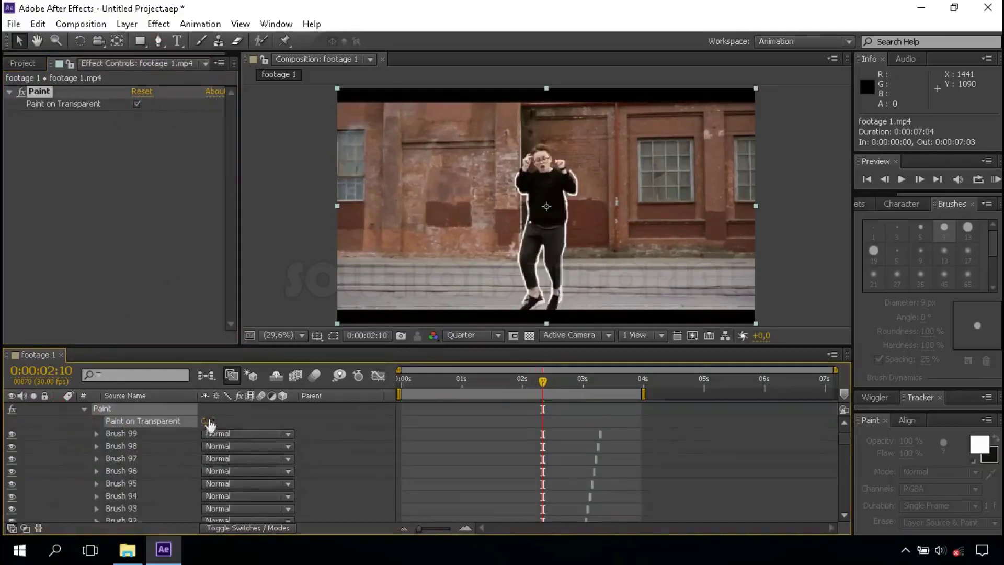
left_click(85, 410)
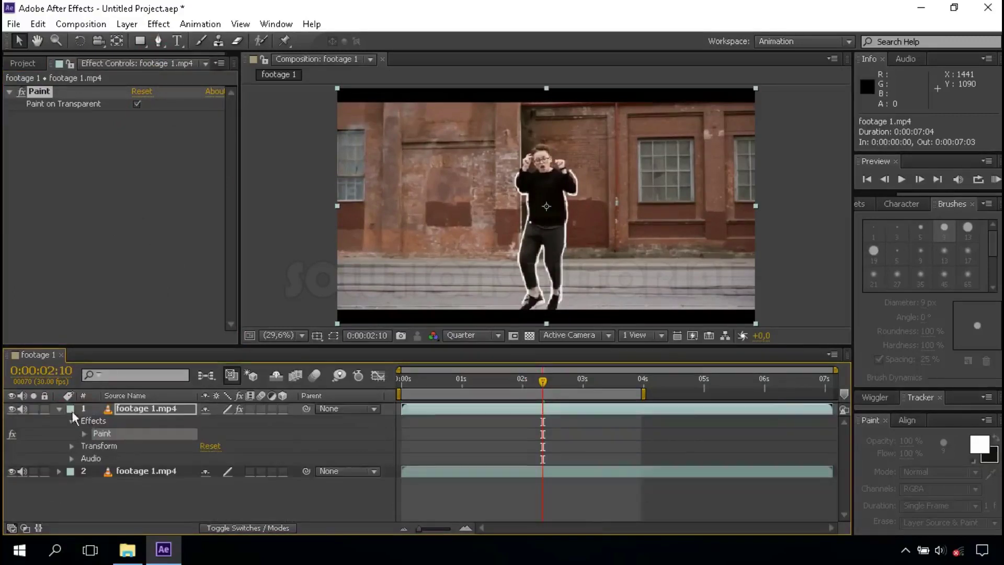
left_click(60, 409)
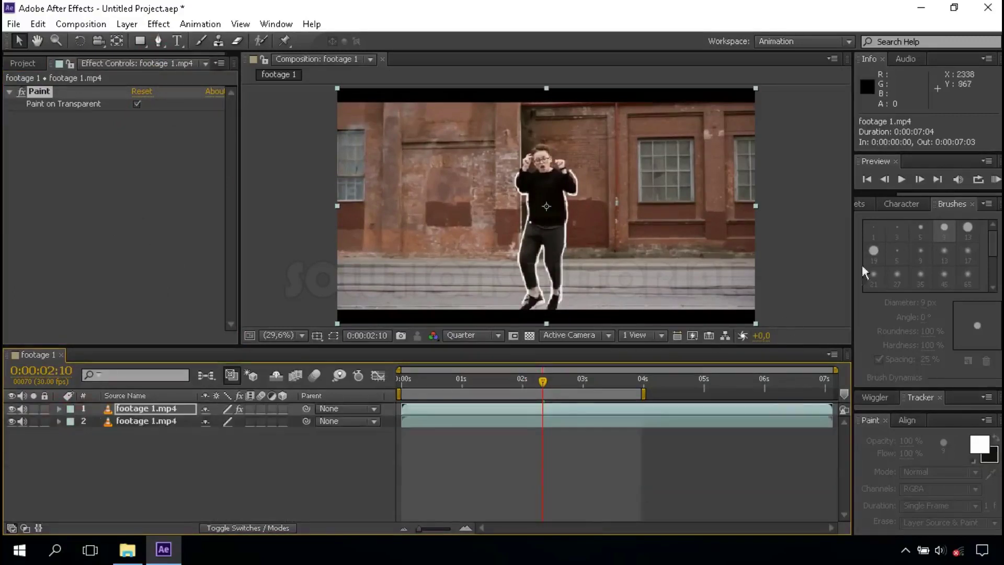
Step: Search Effects & Presets for 'glow' and apply Stylize > Glow to layer 1
left_click(860, 204)
left_click(908, 221)
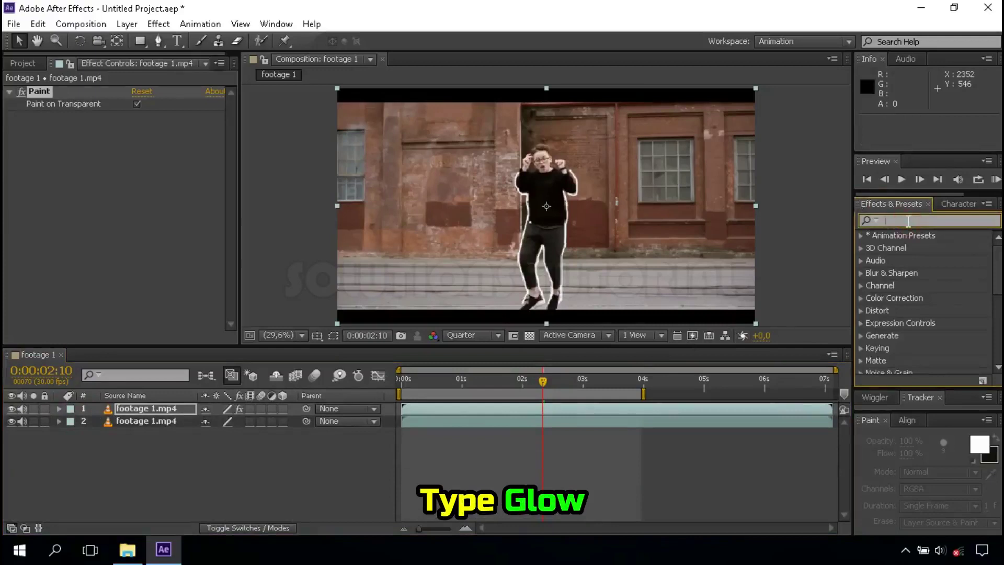
type("glow")
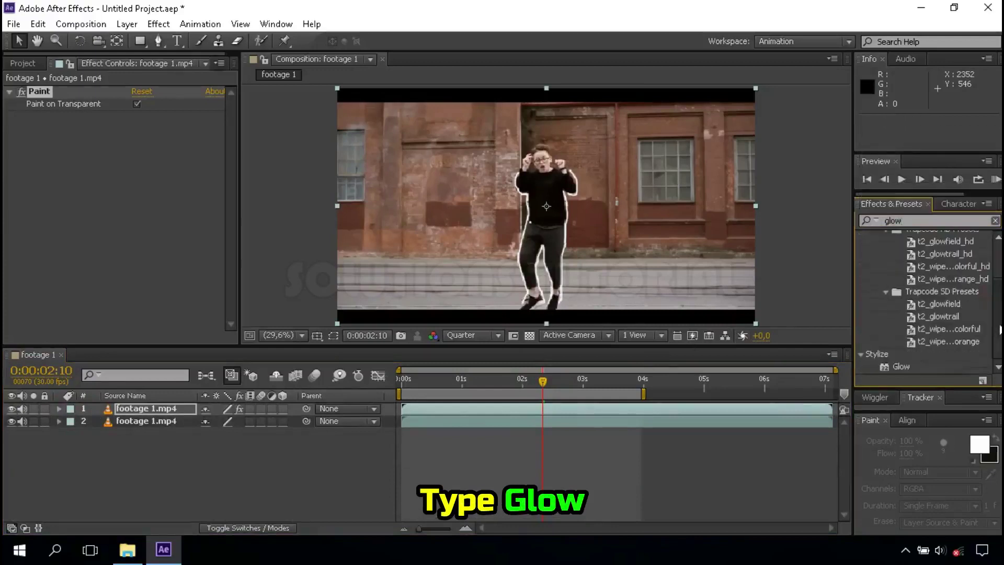
scroll(926, 293, "down", 3)
left_click_drag(900, 366, 156, 409)
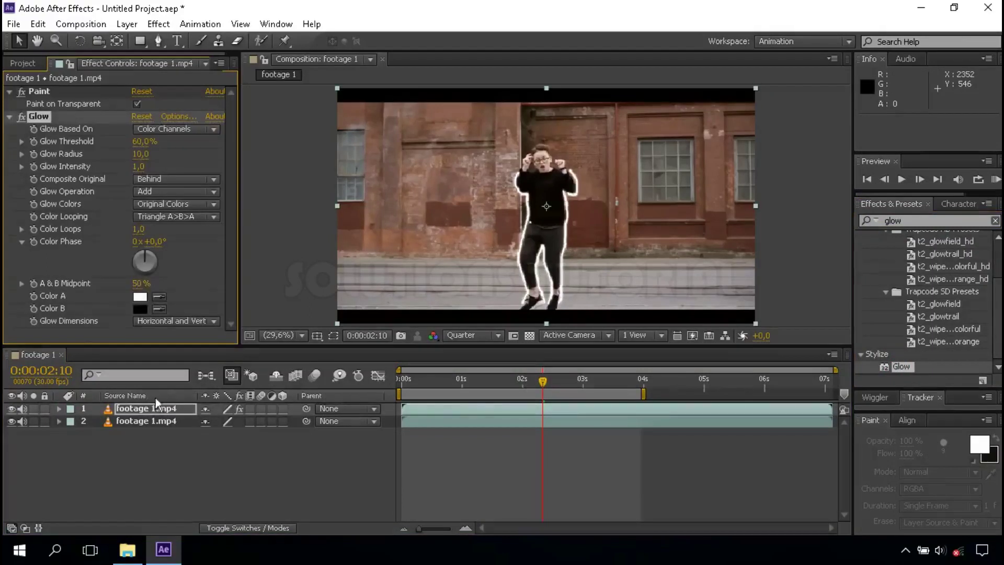
Step: Set Glow Colors to A & B Colors, threshold 17%, radius 29 and intensity 2,8
left_click(183, 206)
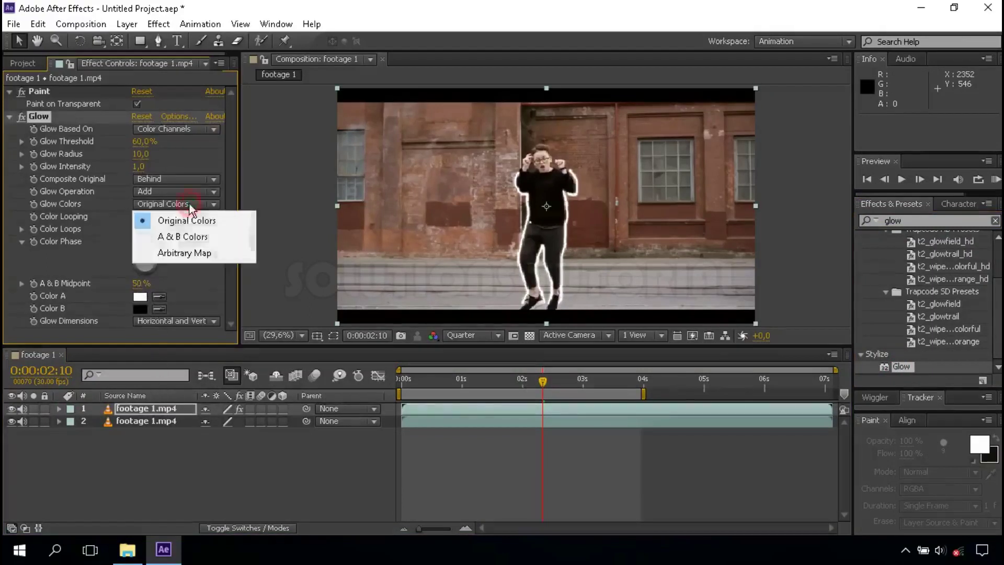
left_click(195, 237)
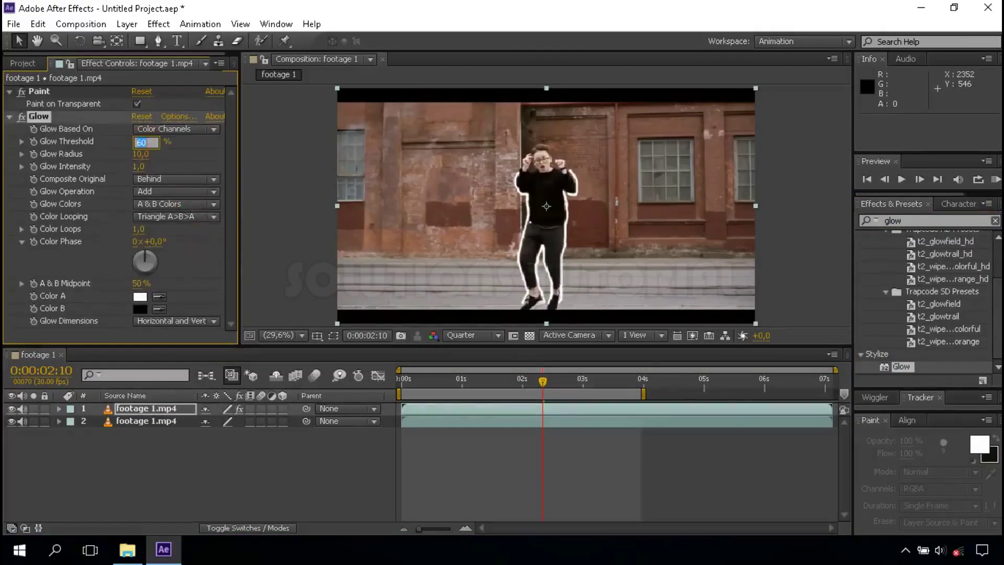
type("17")
key("Return")
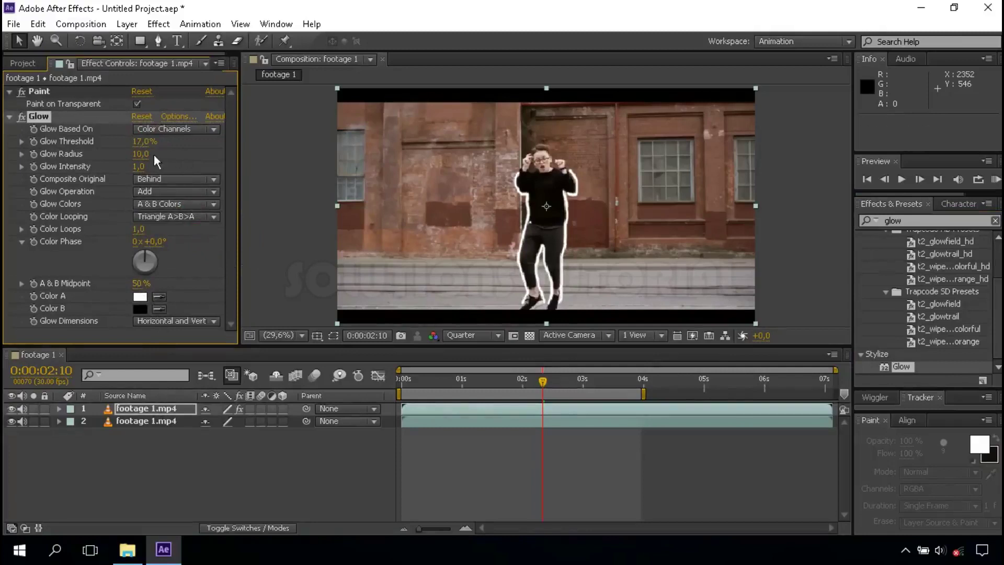
left_click(140, 153)
type("29")
key("Return")
left_click(139, 166)
type("2,8")
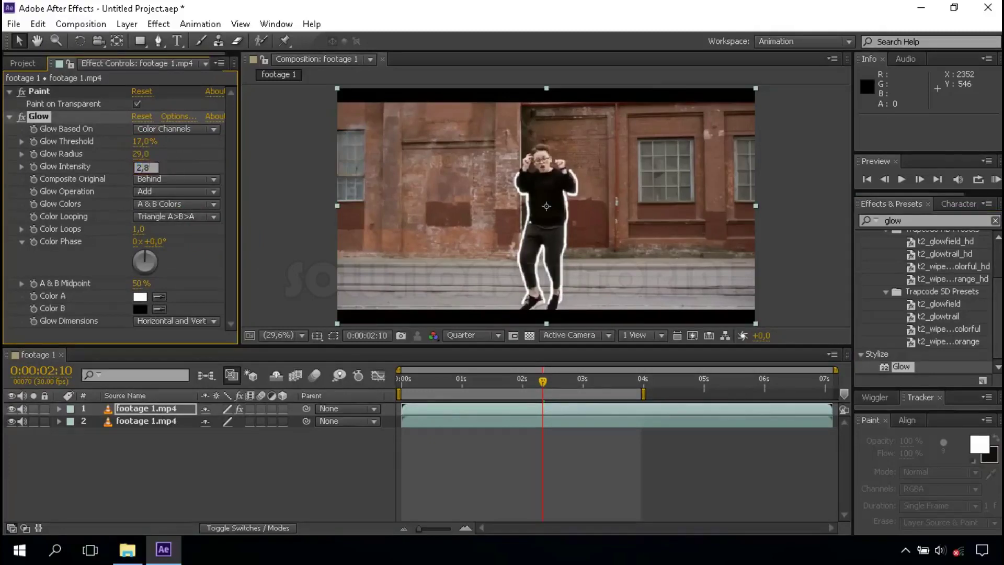
key("Return")
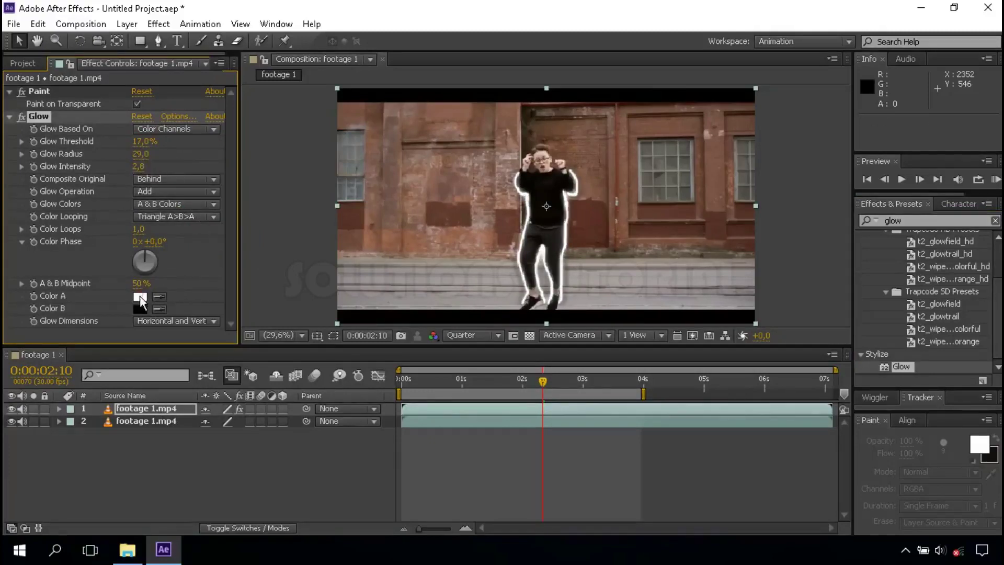
Step: Set glow Color A to bright yellow FFFC00
left_click(140, 297)
left_click(304, 286)
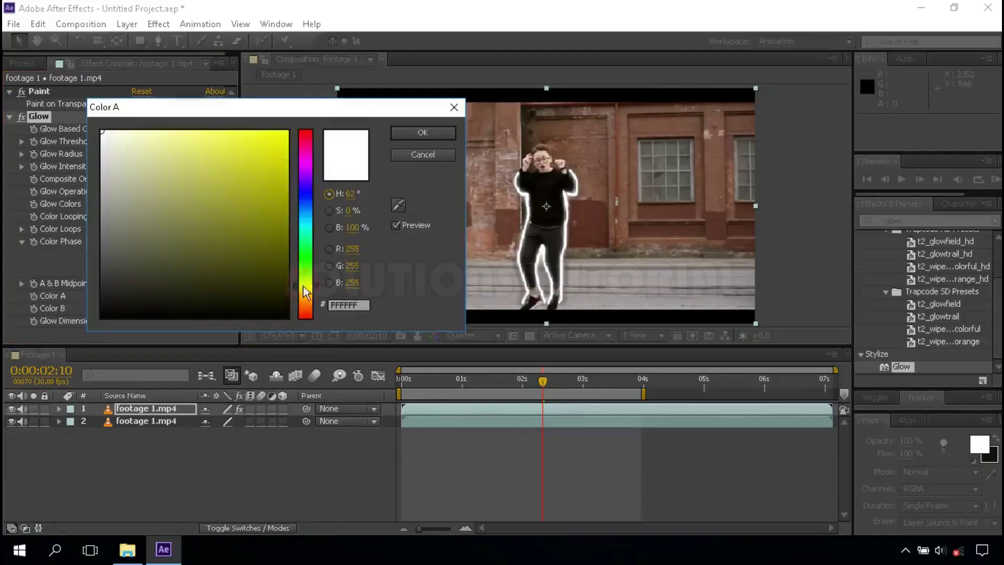
left_click_drag(282, 166, 299, 121)
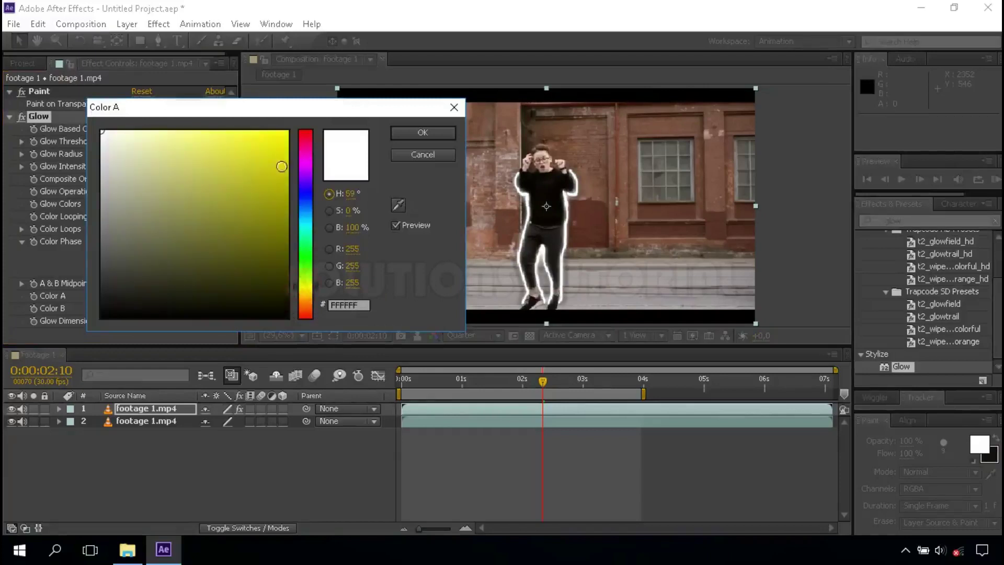
left_click(407, 134)
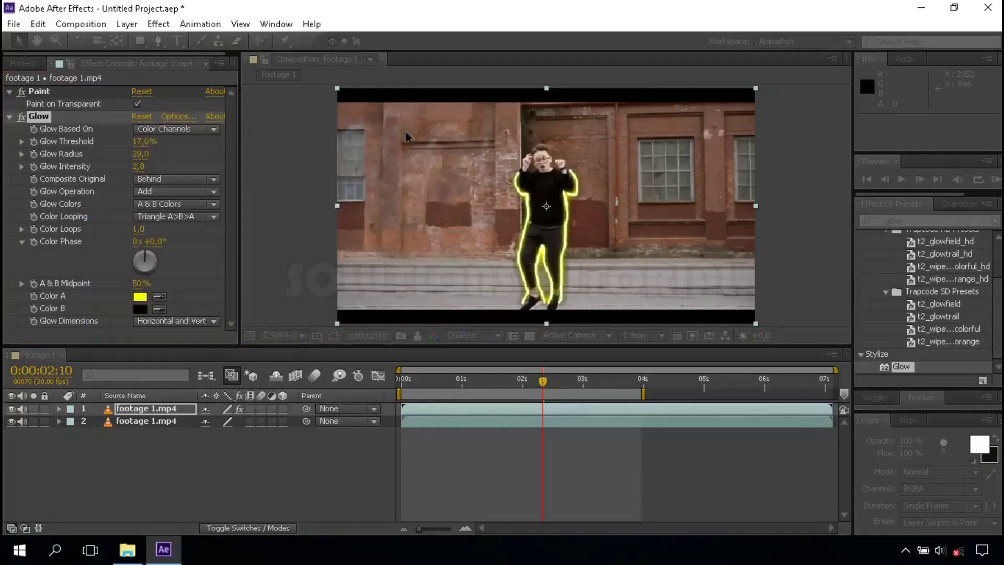
Step: Set glow Color B to bright green
left_click(135, 309)
left_click(307, 260)
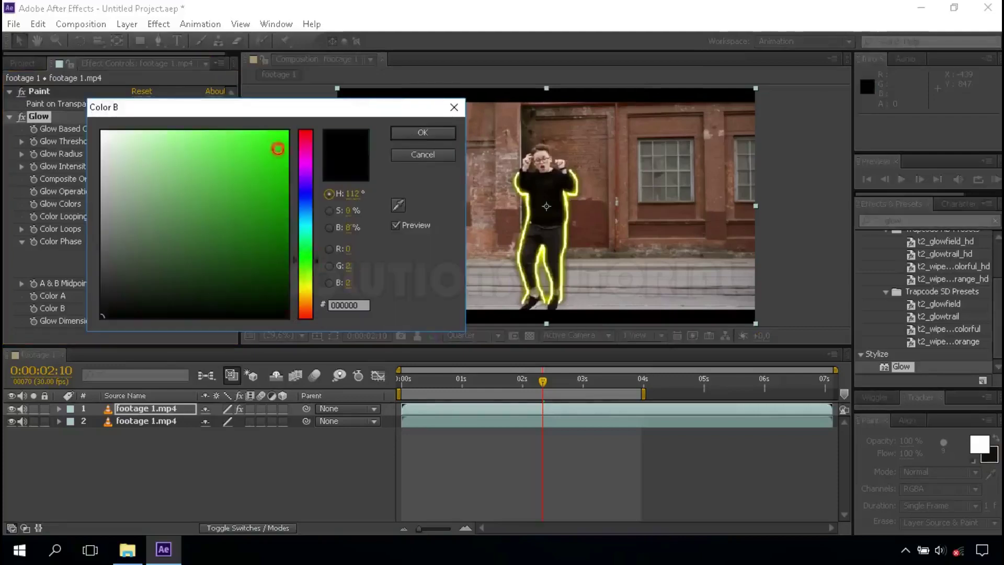
left_click_drag(278, 149, 317, 108)
left_click(402, 134)
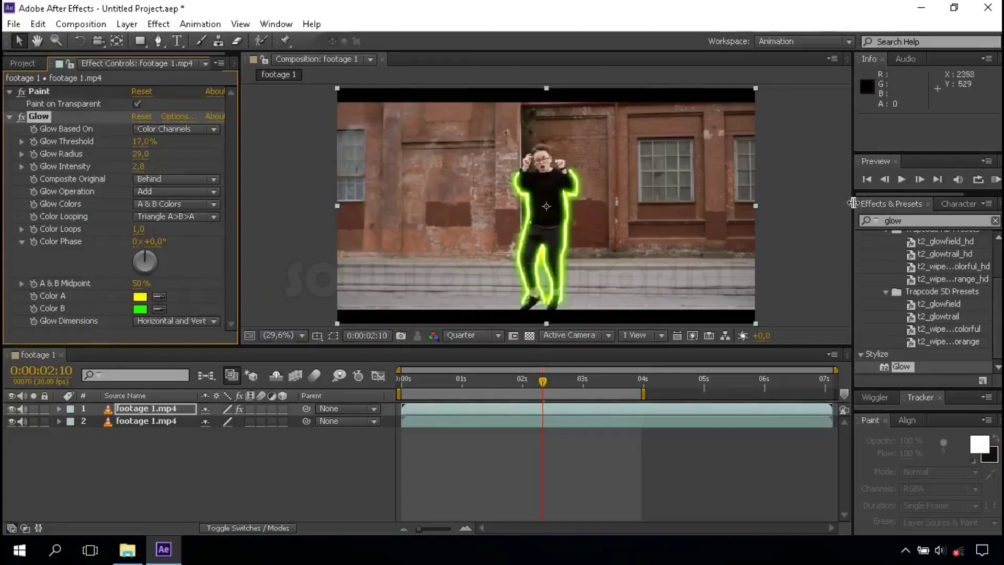
Step: Step back to 0:00:02:04, forward one frame to 0:00:02:05, and select layer 1
left_click(885, 180)
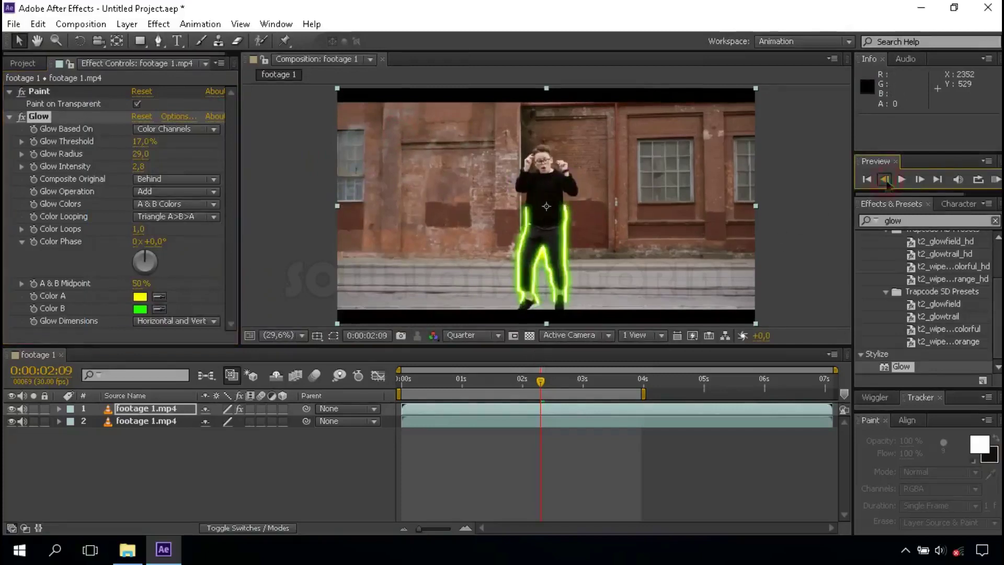
left_click(886, 180)
left_click(886, 180)
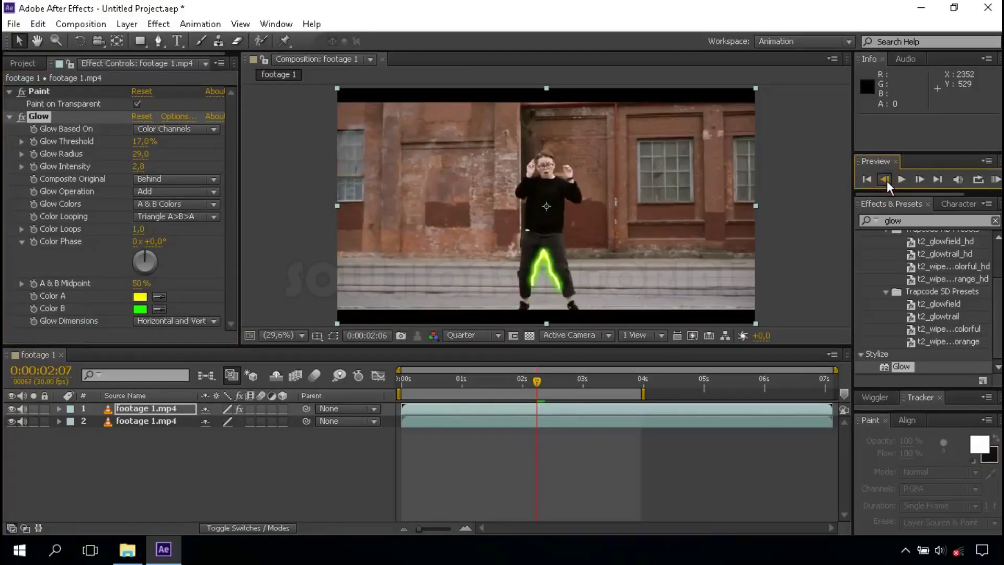
left_click(885, 180)
left_click(885, 180)
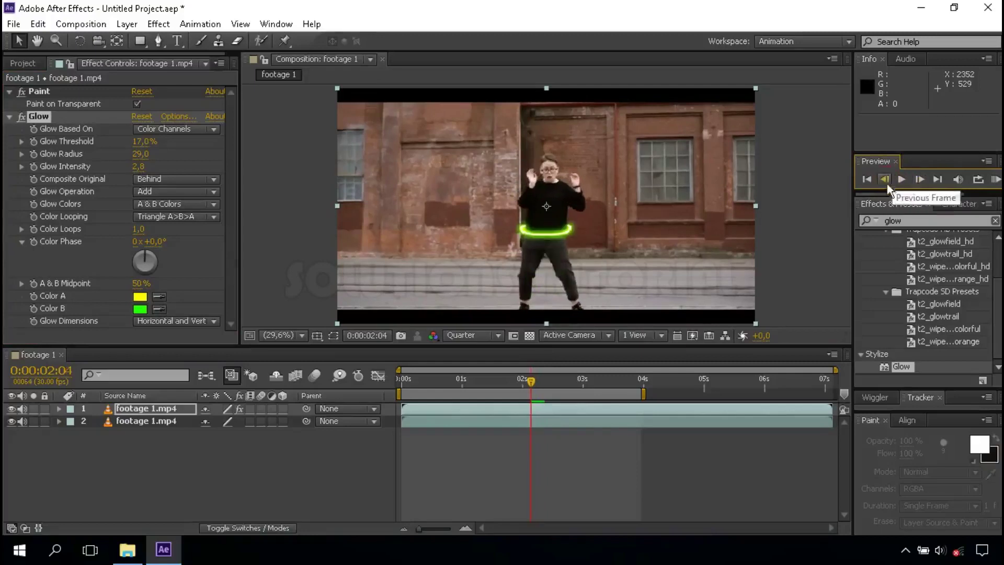
left_click(919, 179)
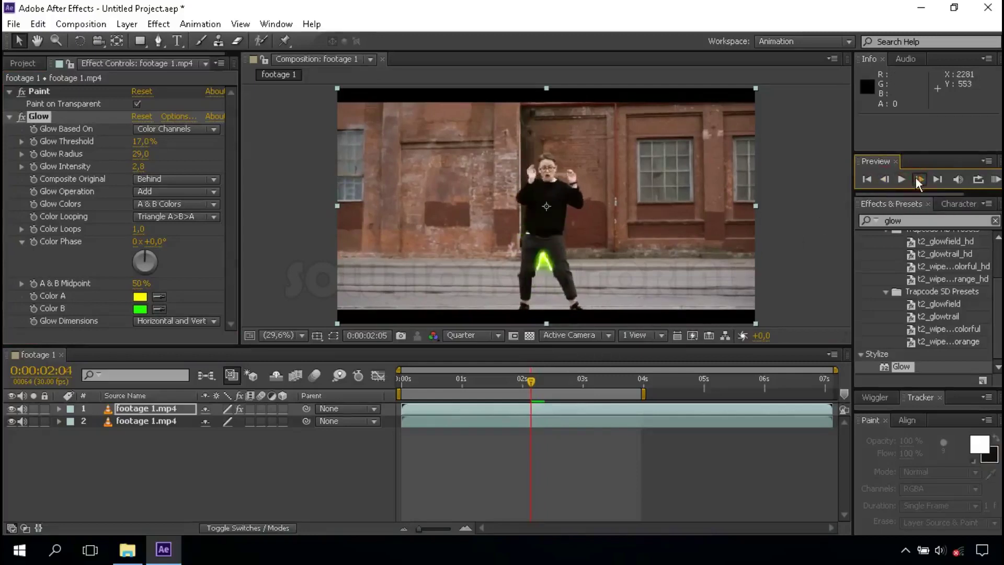
left_click(532, 410)
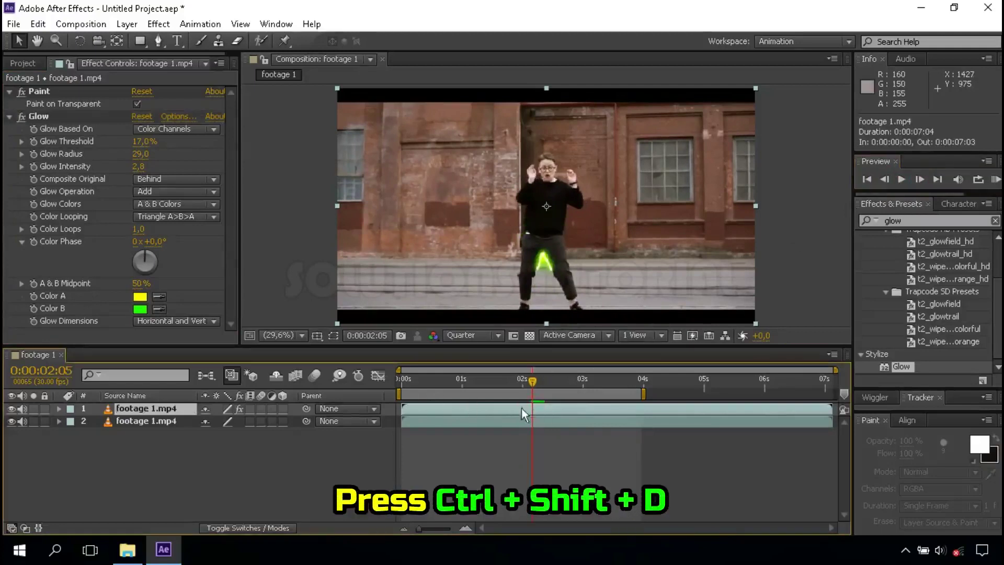
Step: Split the top glow layer at 0:00:02:05 and set its glow colours to magenta FF00EA and red FF0000
key("ctrl+shift+d")
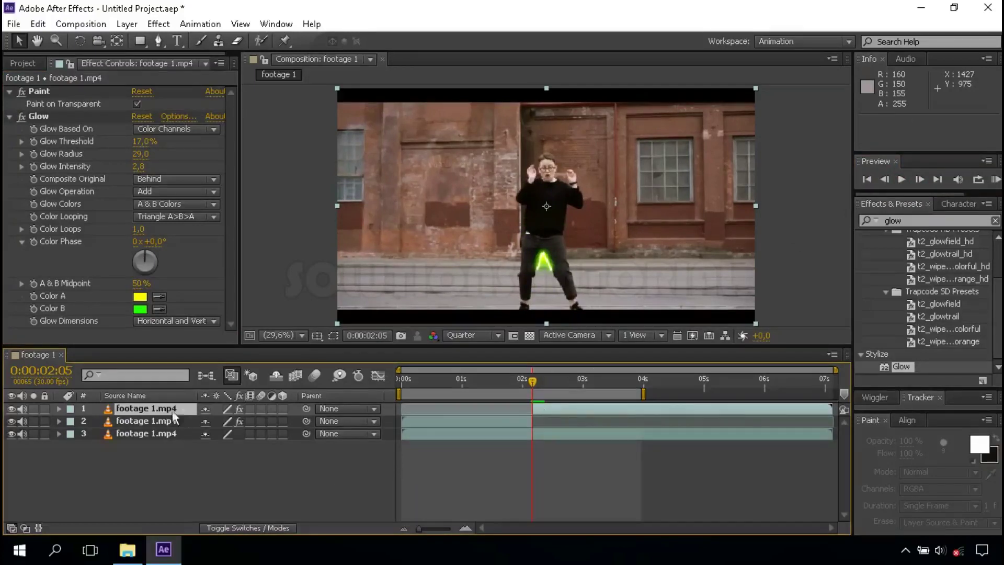
left_click(140, 296)
left_click(306, 160)
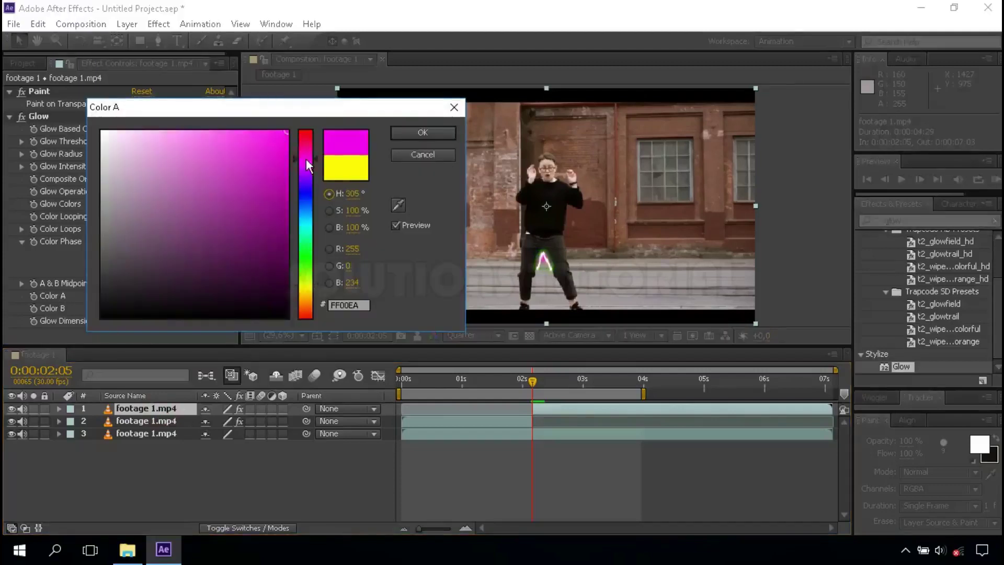
left_click(418, 134)
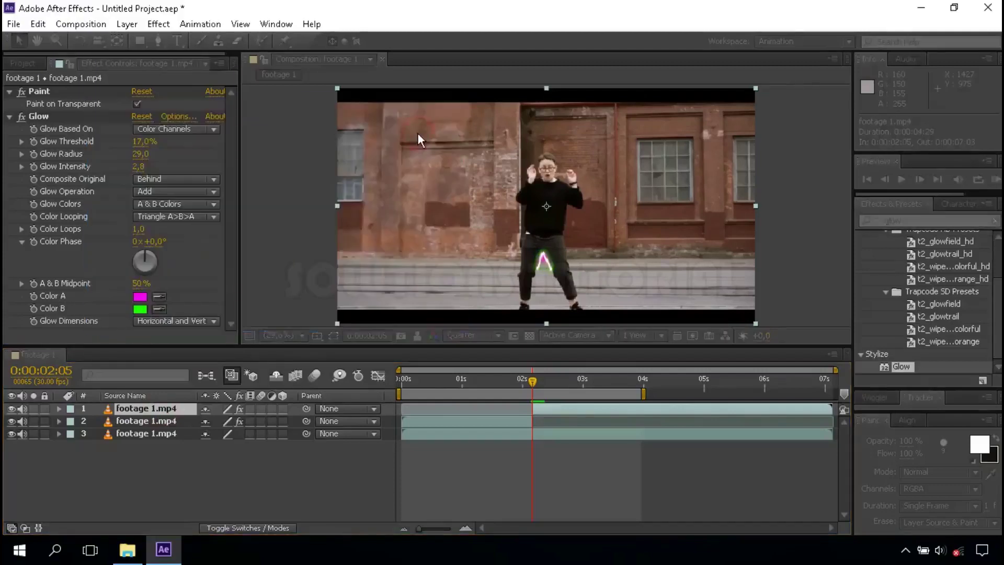
left_click(140, 309)
left_click(305, 131)
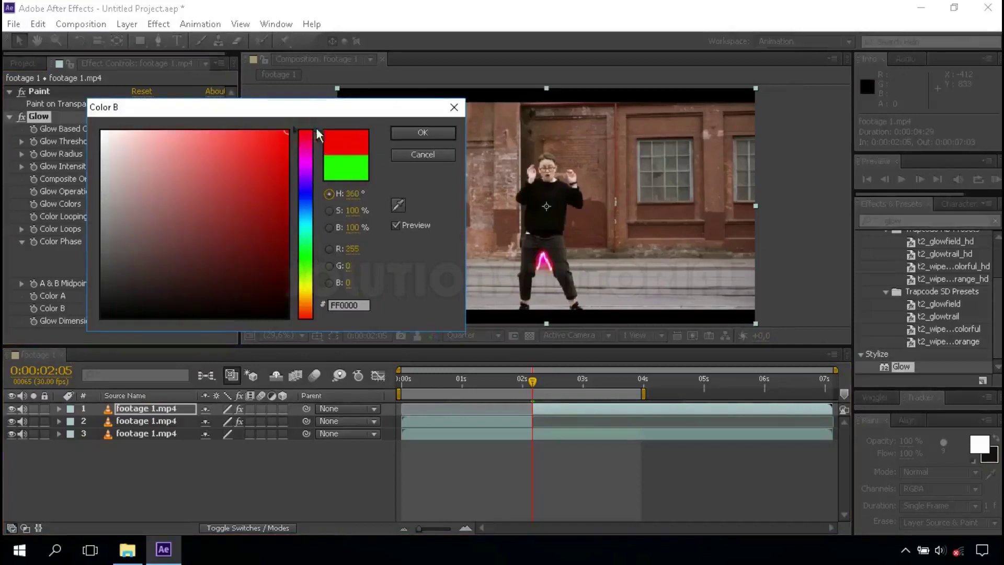
left_click(419, 134)
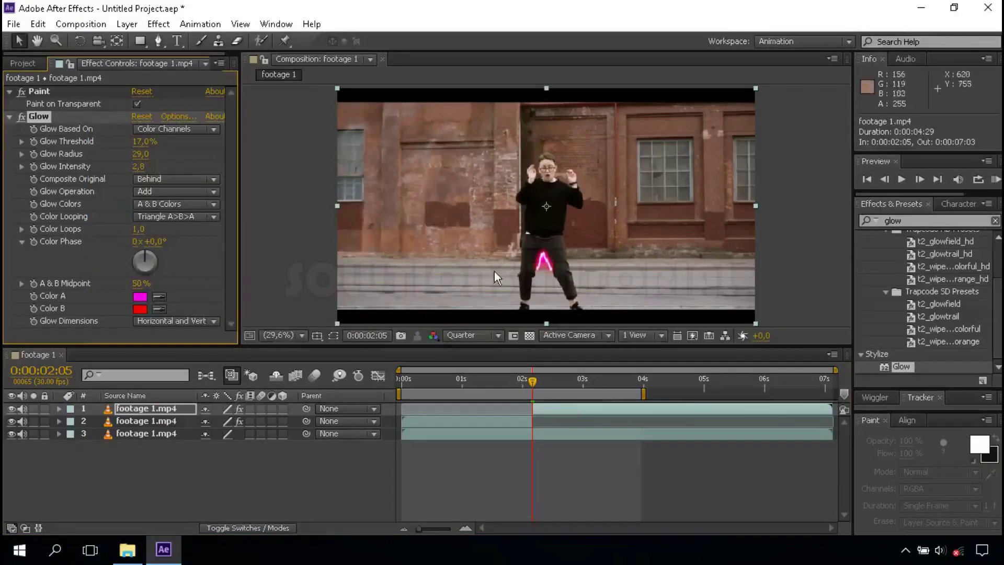
Step: Return to 0:00:00:00 and run a RAM preview of the glowing paint strokes
left_click(398, 378)
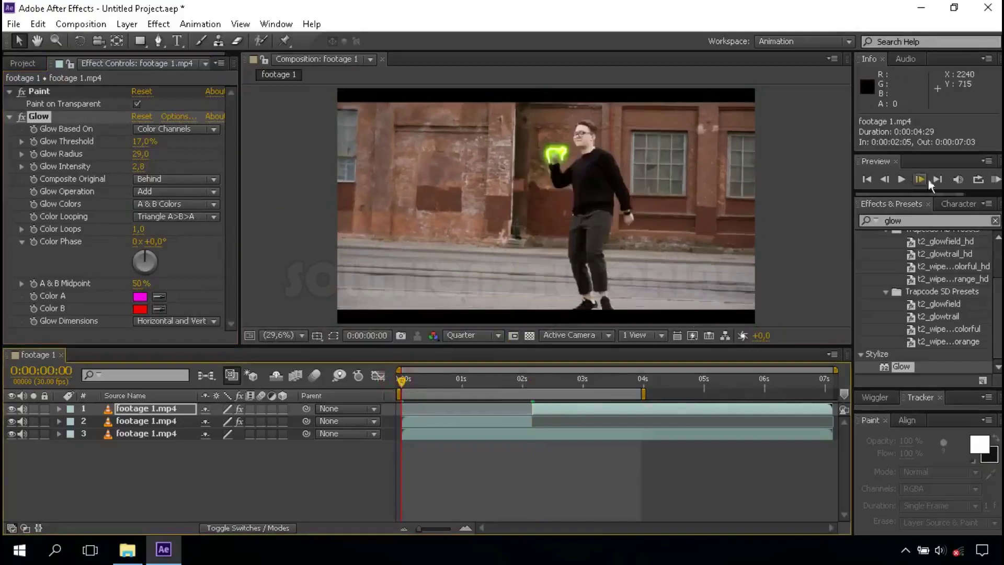
left_click(996, 181)
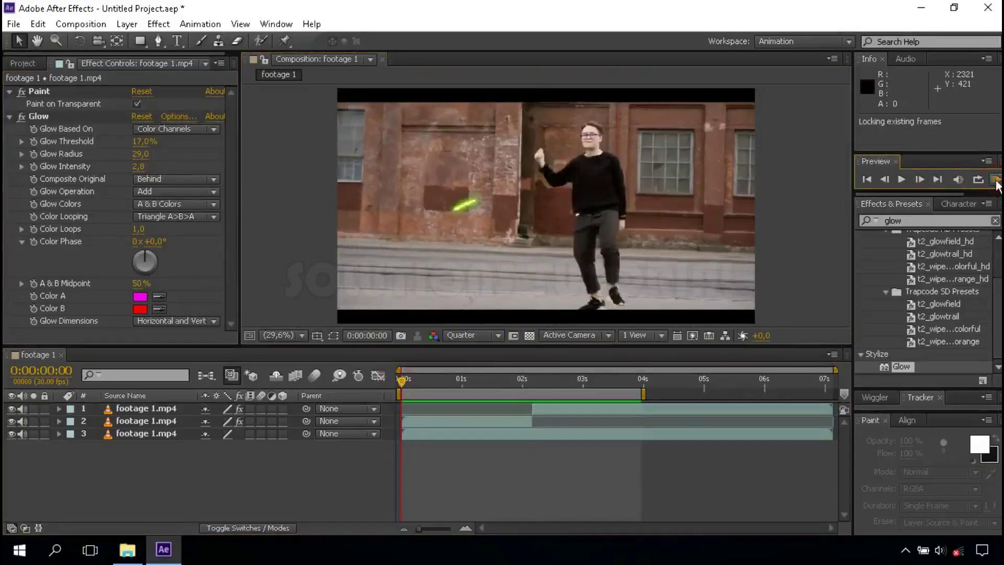